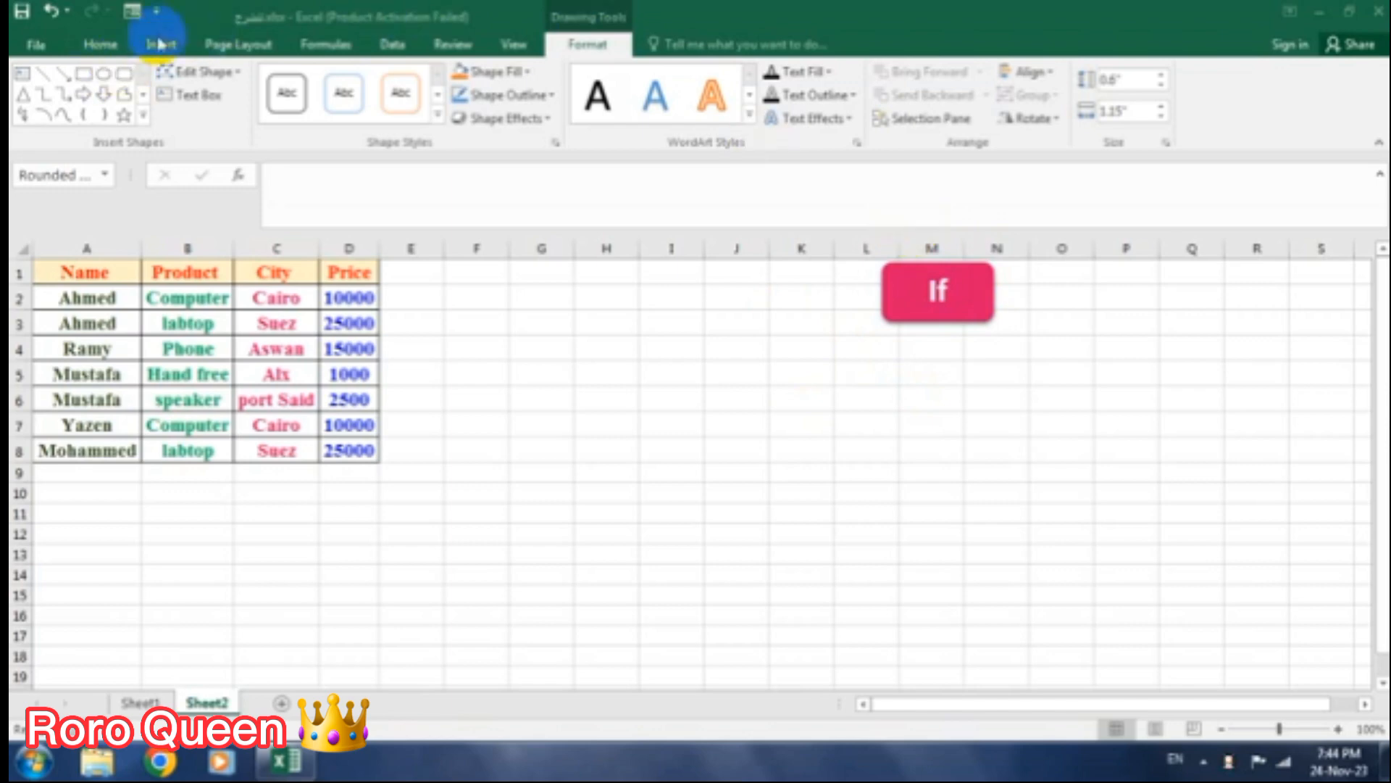
Start an IF function in cell L8 and move its arguments dialog clear of the data table
left_click(312, 52)
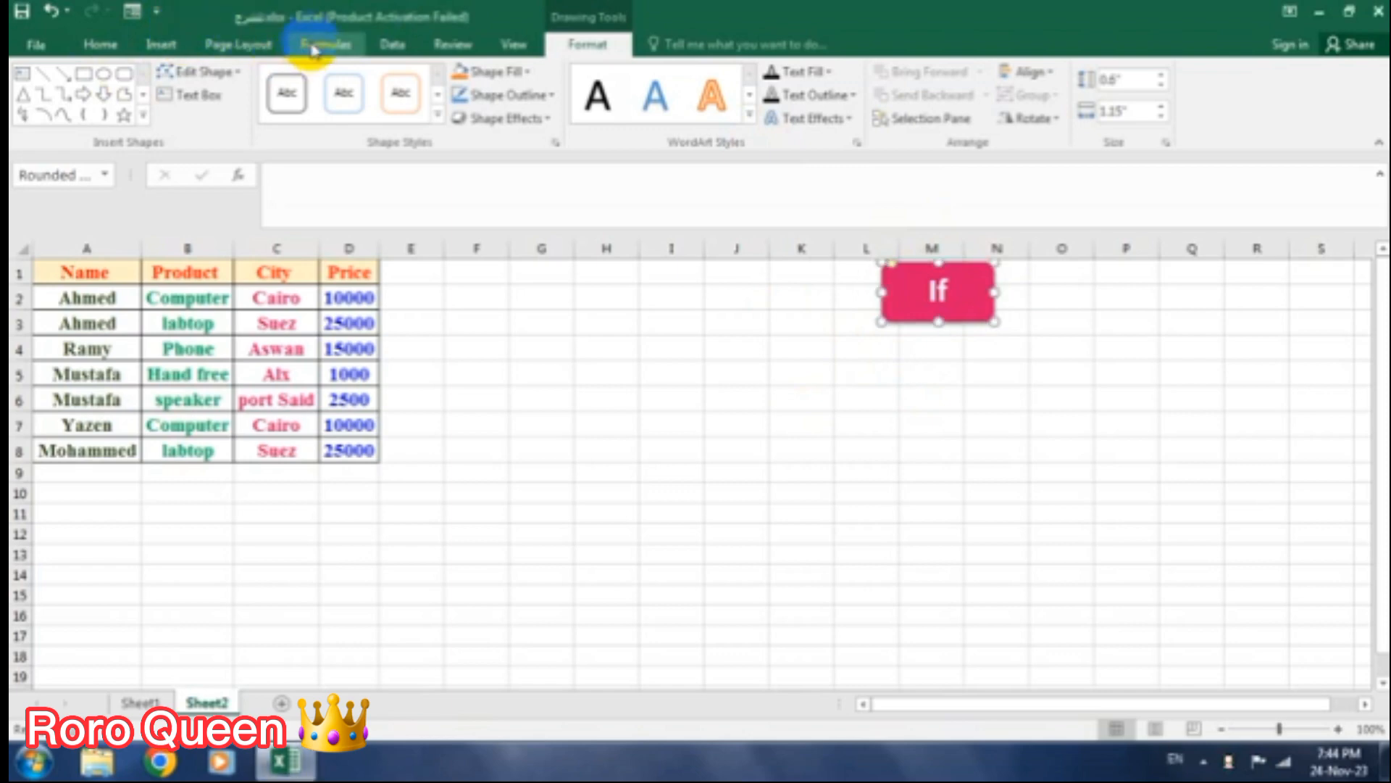
left_click(313, 48)
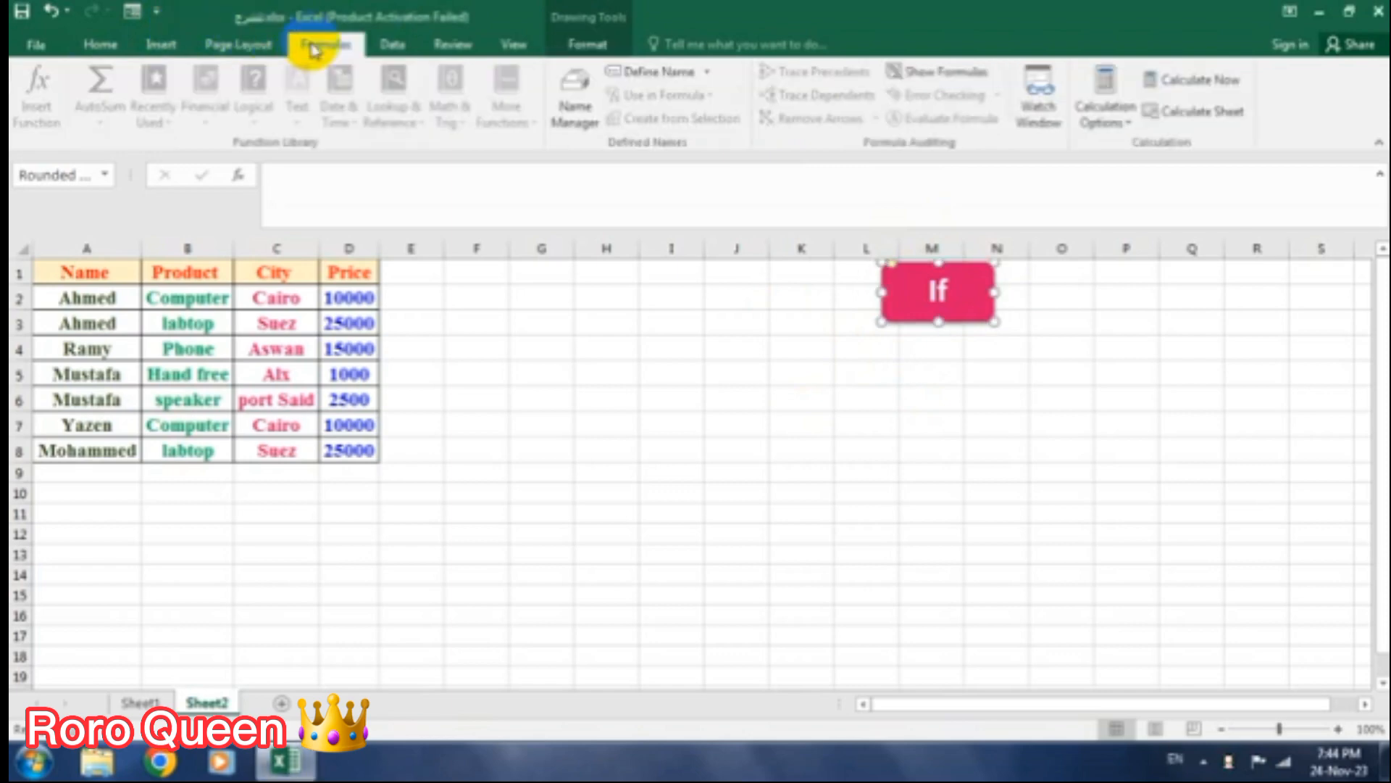
left_click(894, 441)
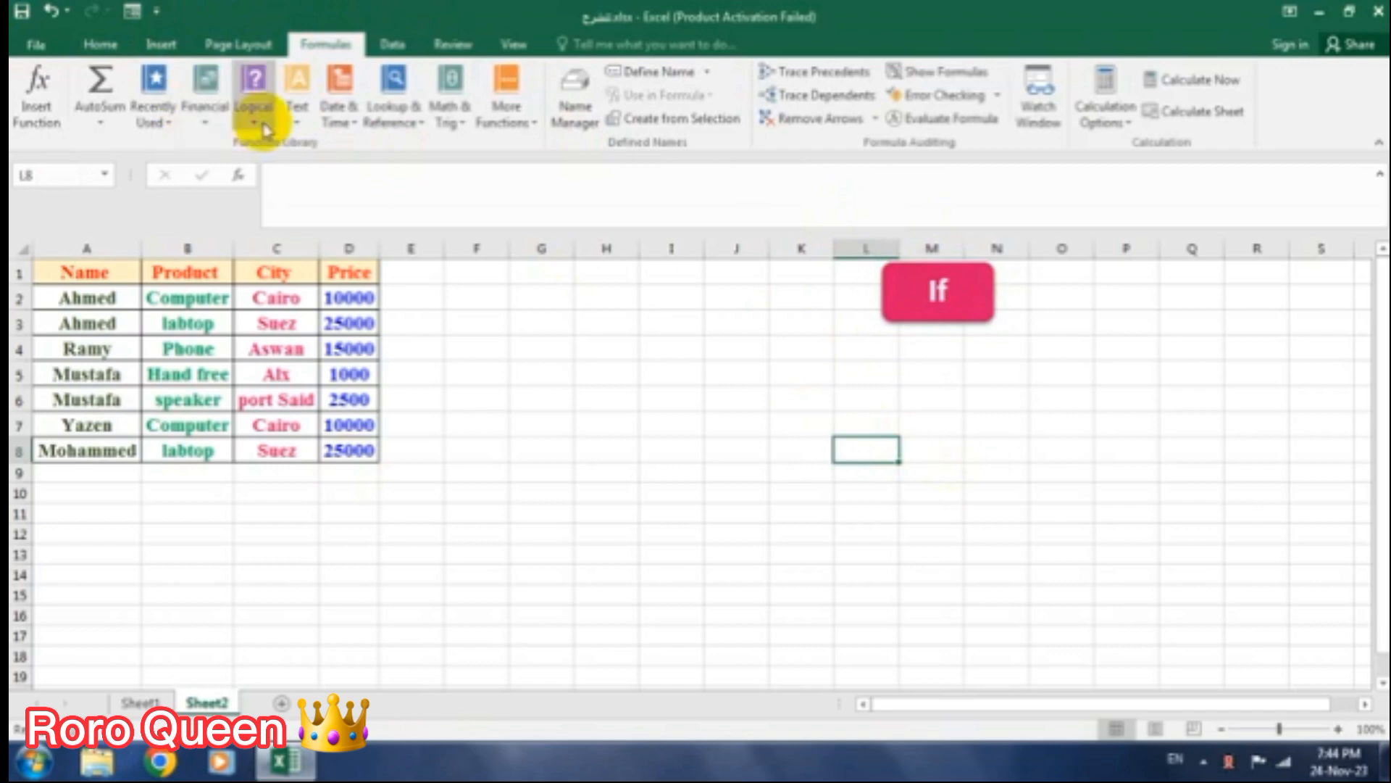
left_click(263, 129)
left_click(312, 189)
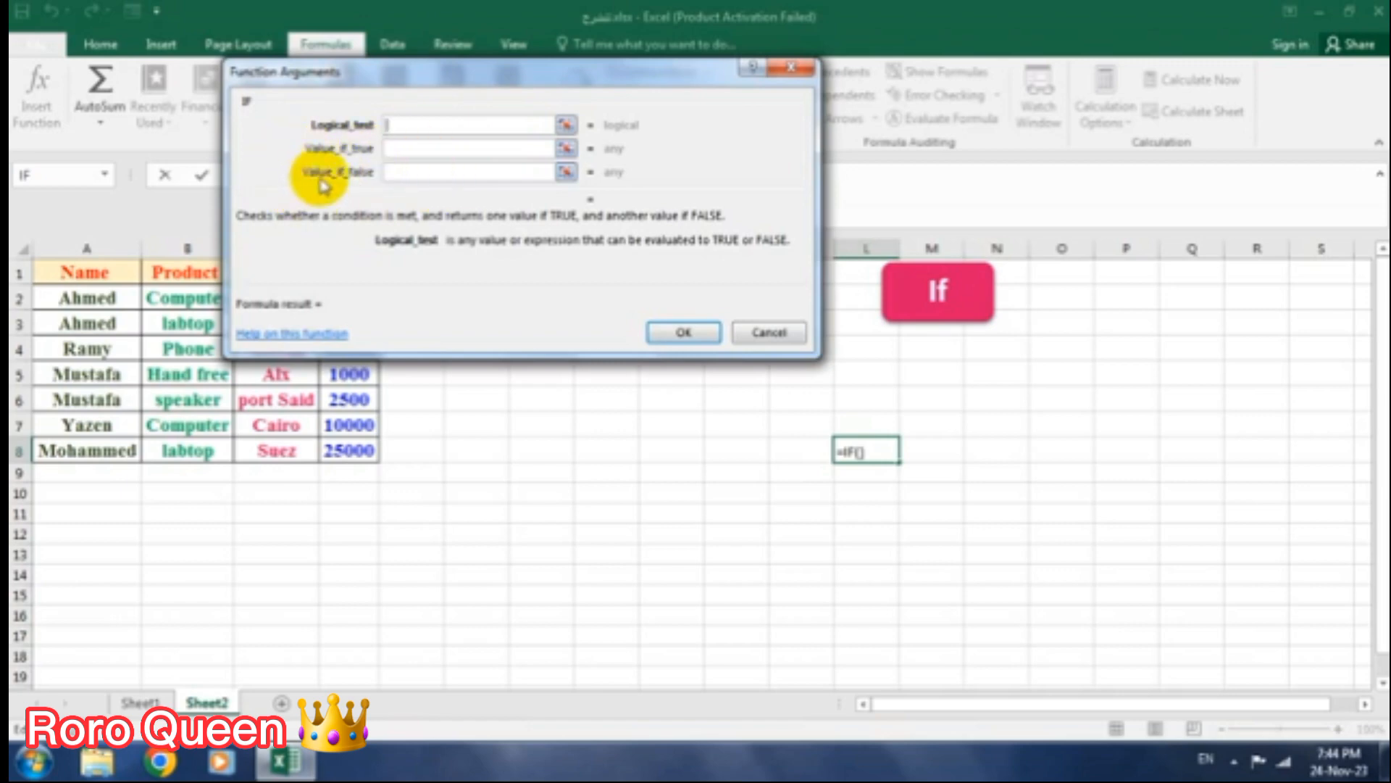
left_click_drag(522, 76, 792, 130)
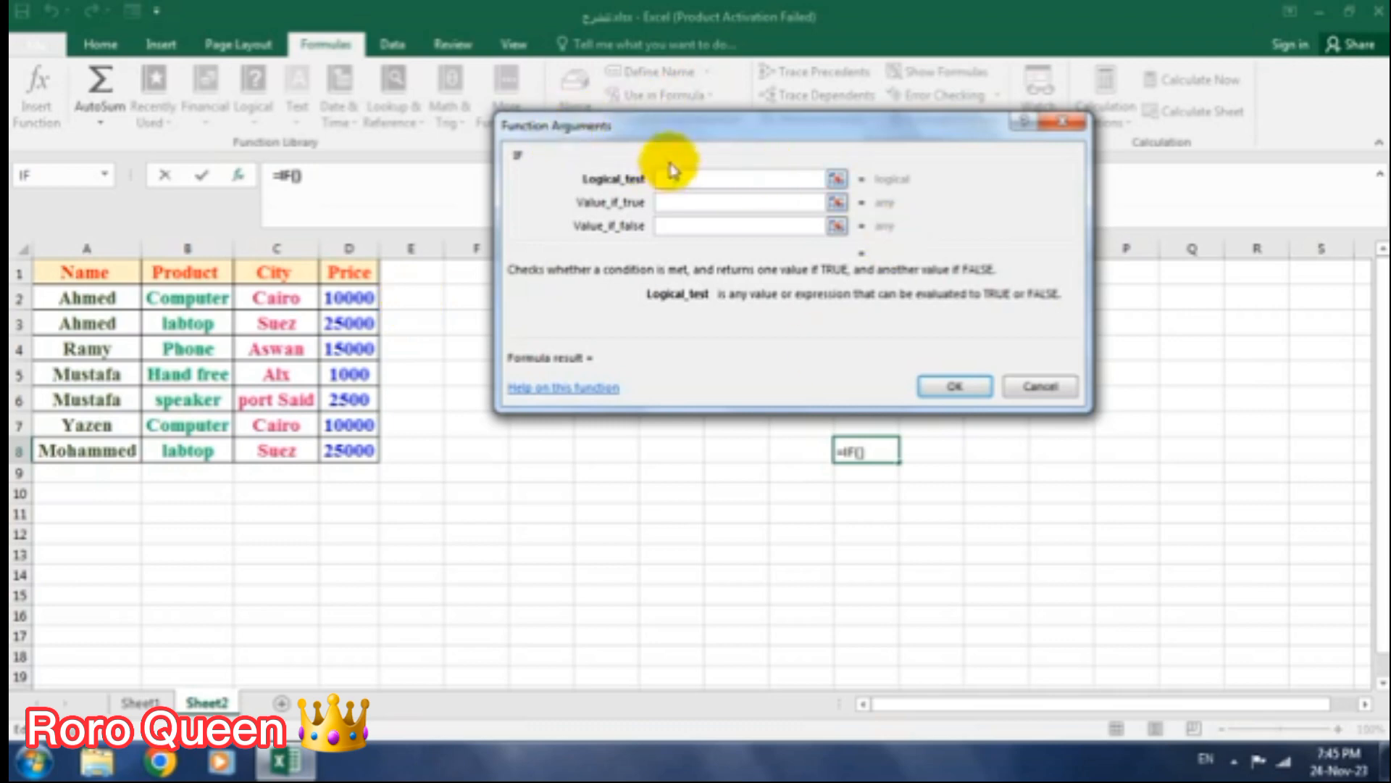
Set the IF function's logical test to D2>=15000
left_click(349, 298)
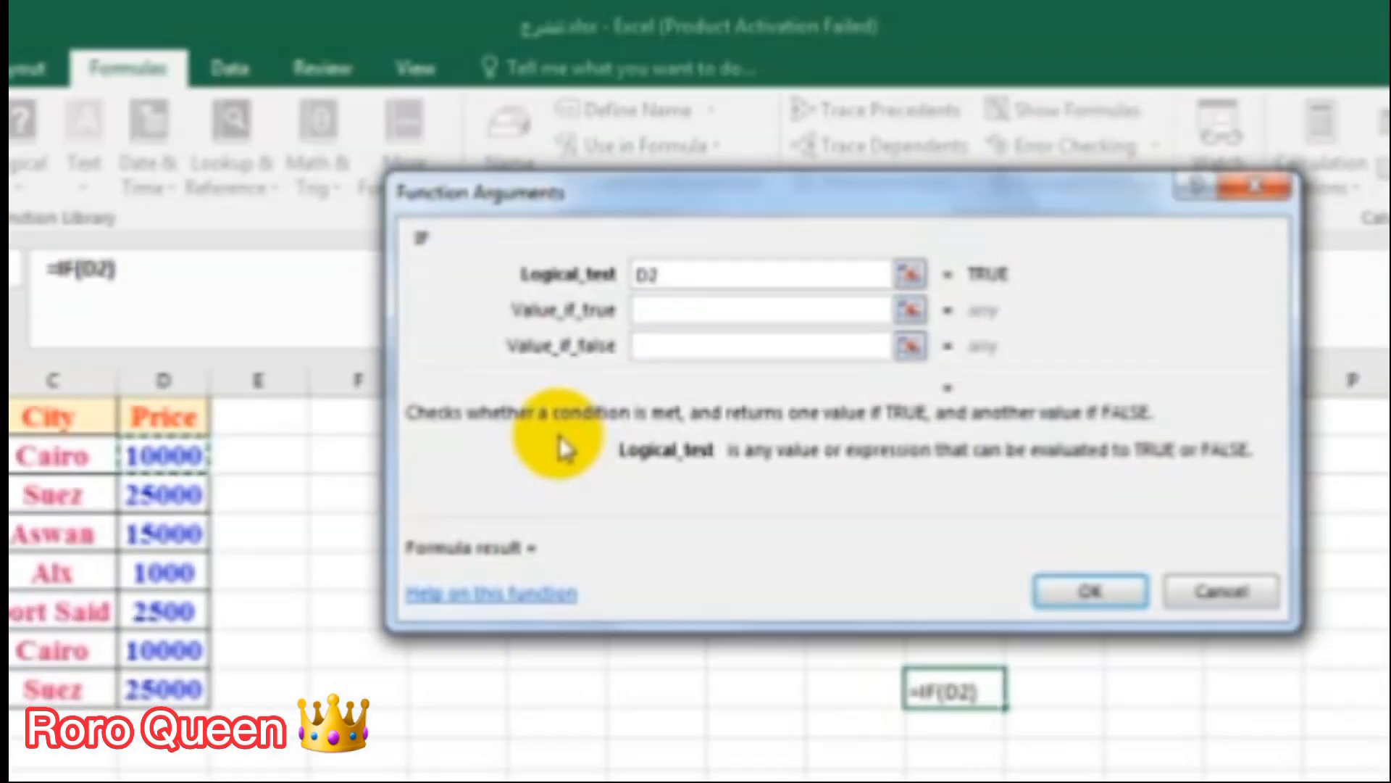
type(">")
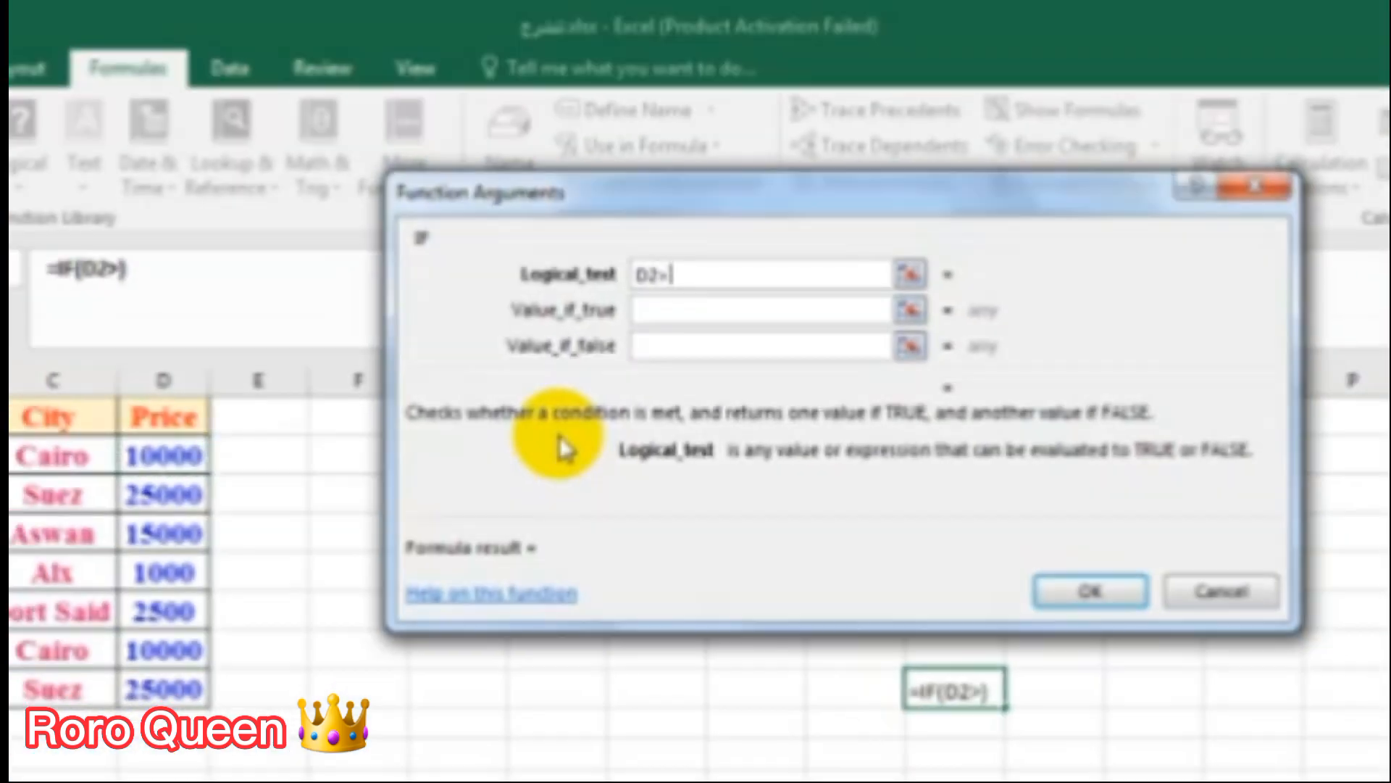
type("15")
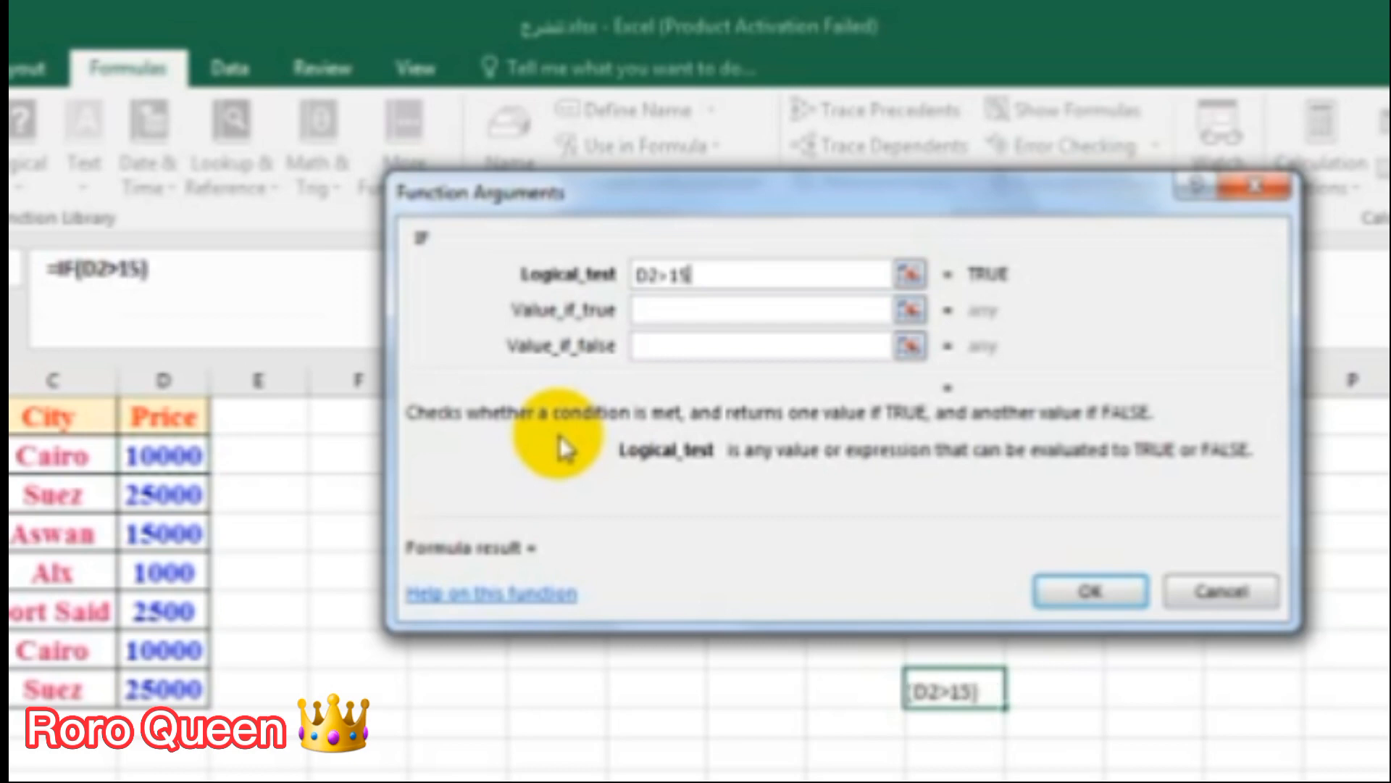
type("000")
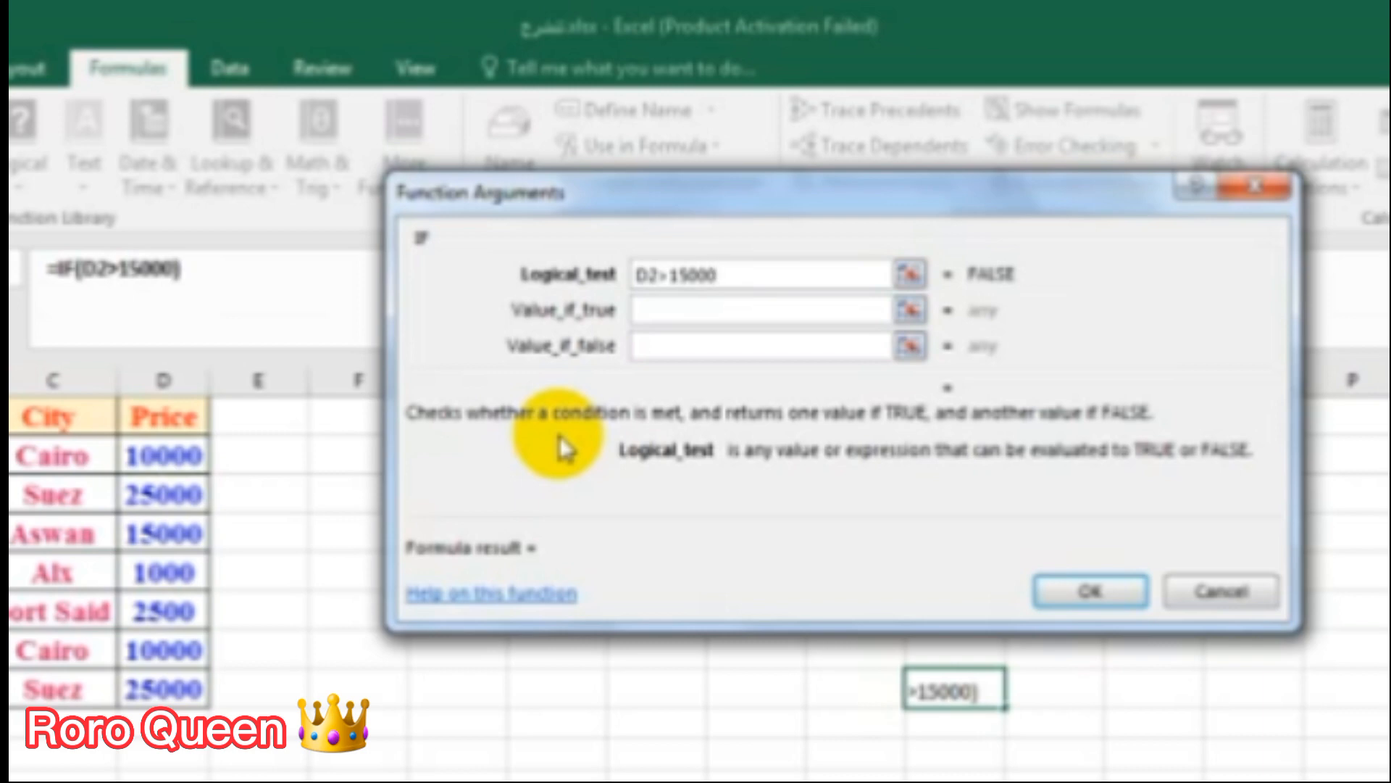
left_click(666, 276)
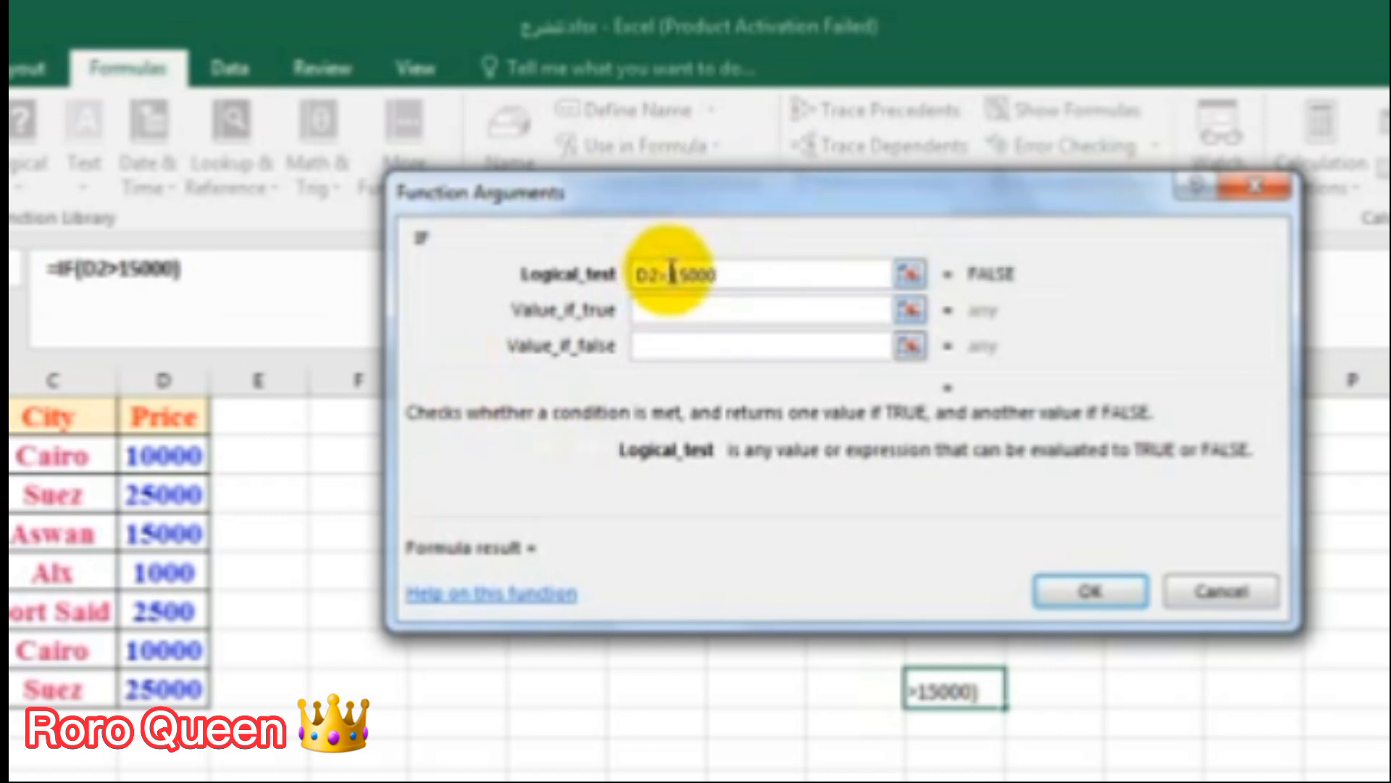
type("=")
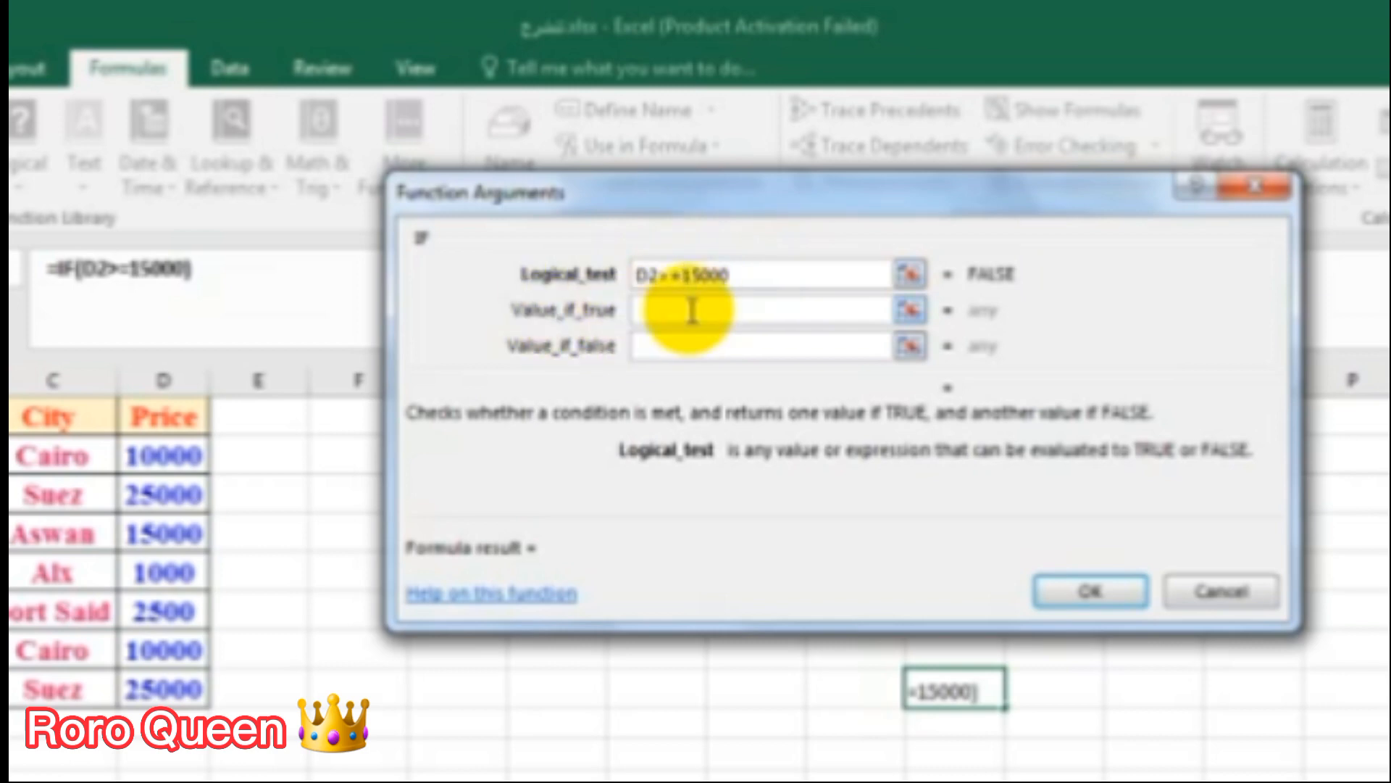
Return "good" when the test is true and "bad" when it is false, and complete the IF formula
left_click(641, 314)
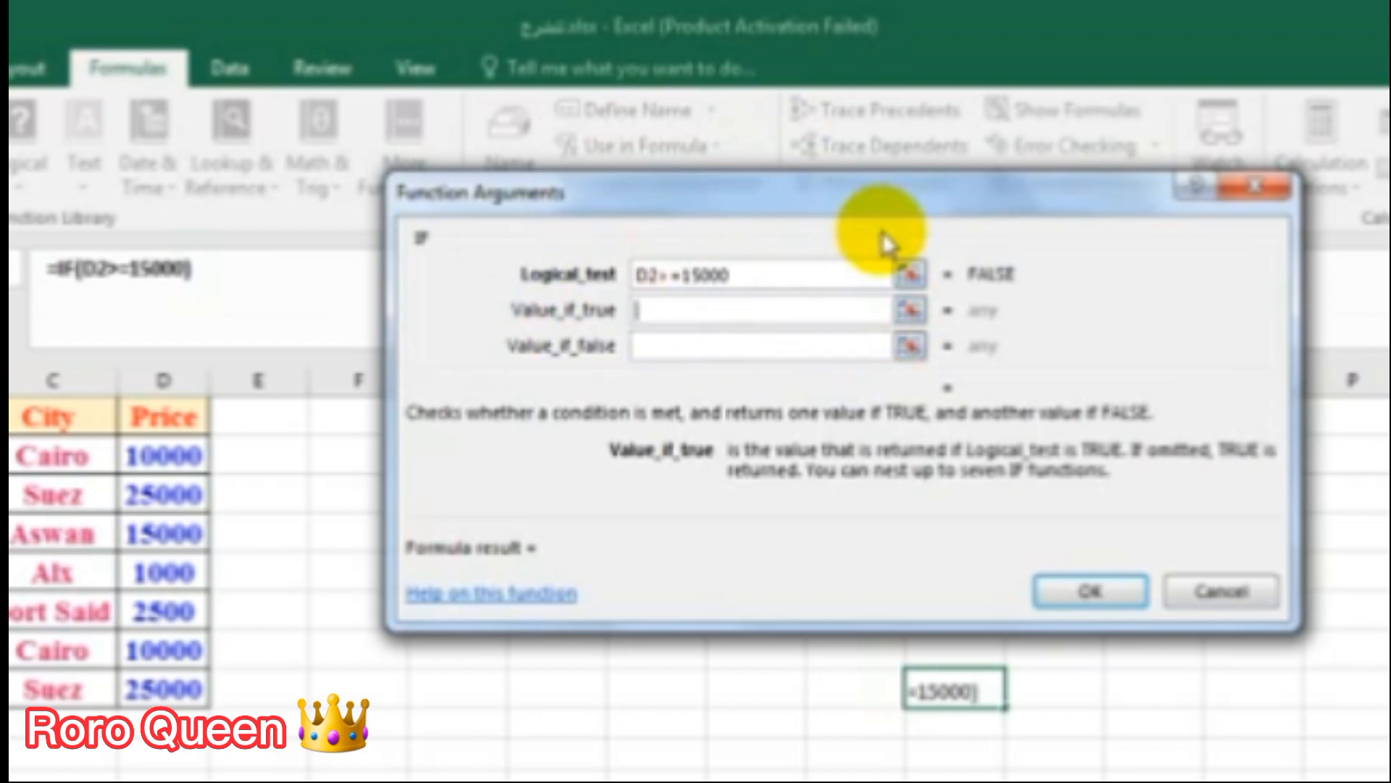
type("good")
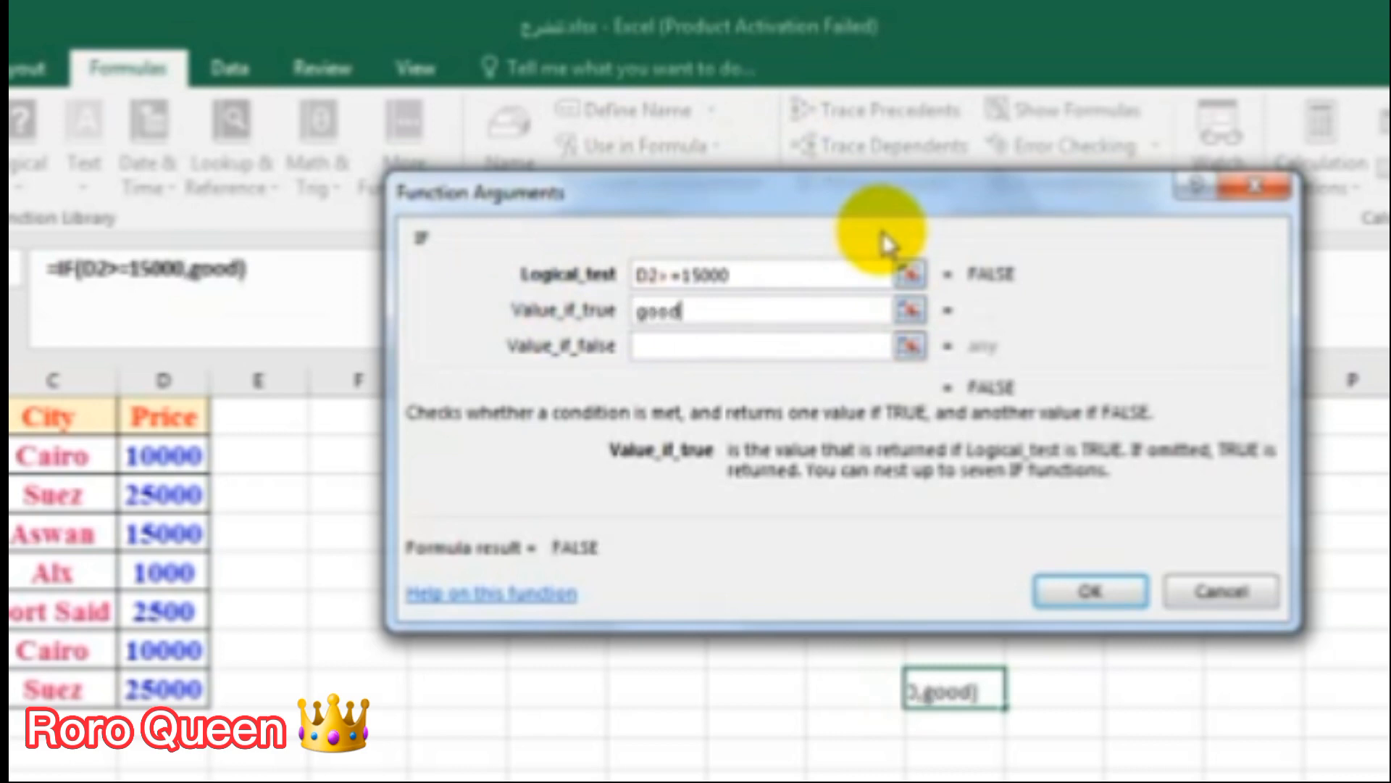
left_click(652, 353)
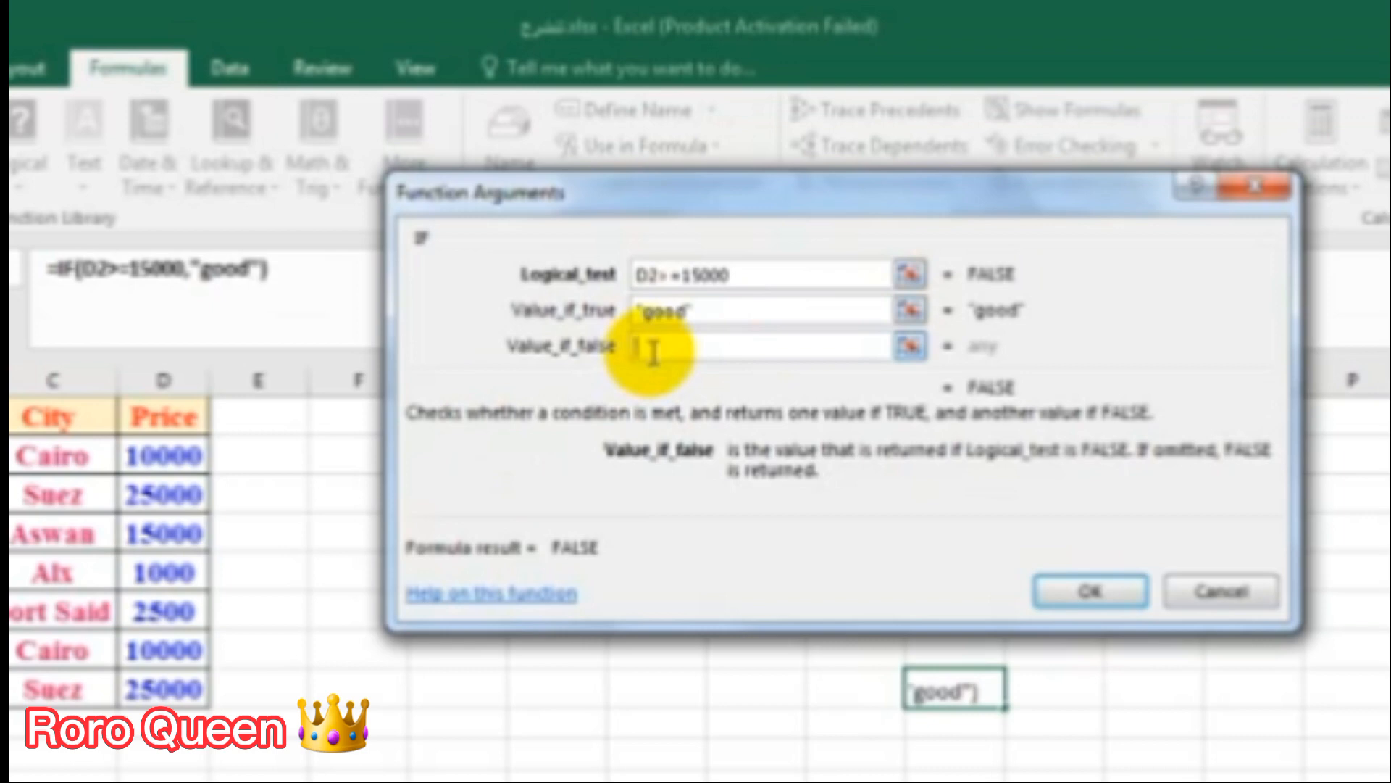
type("bad")
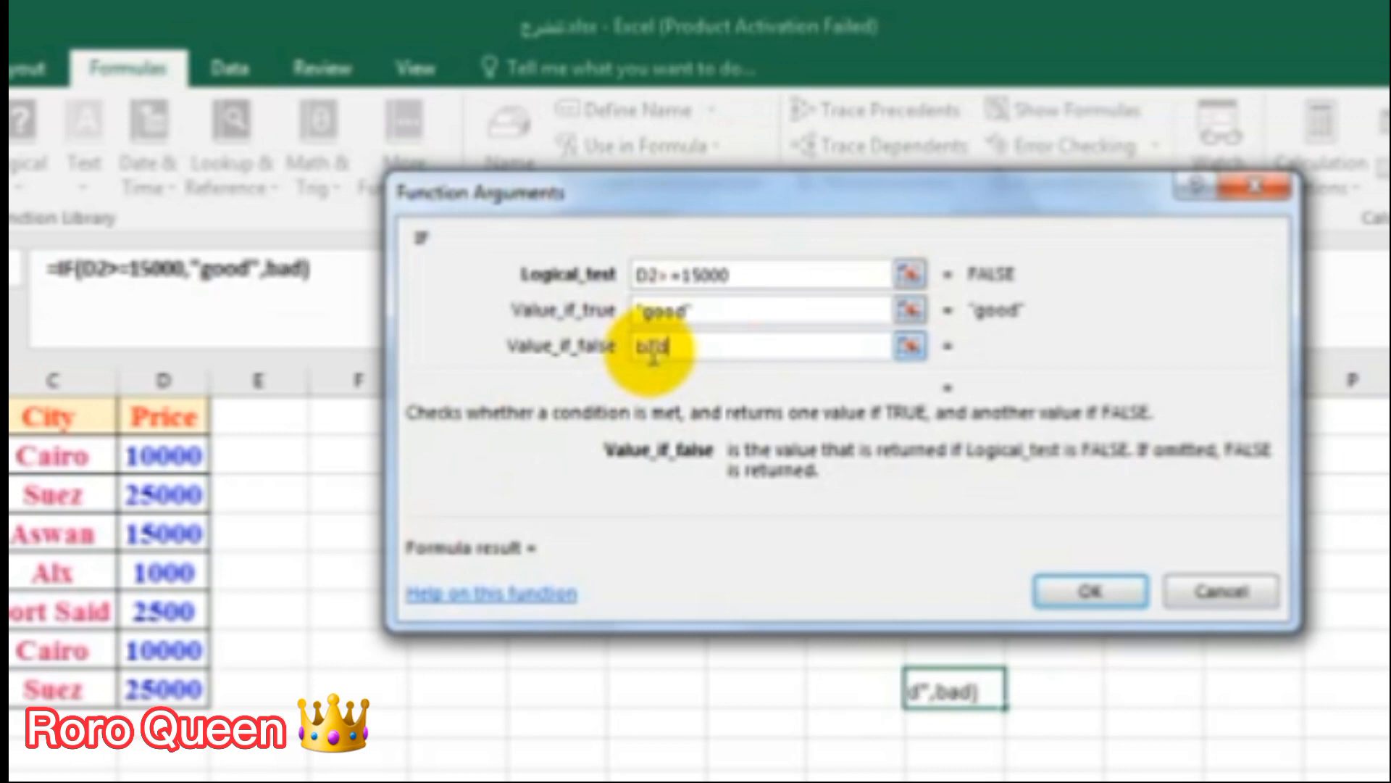
left_click(1073, 594)
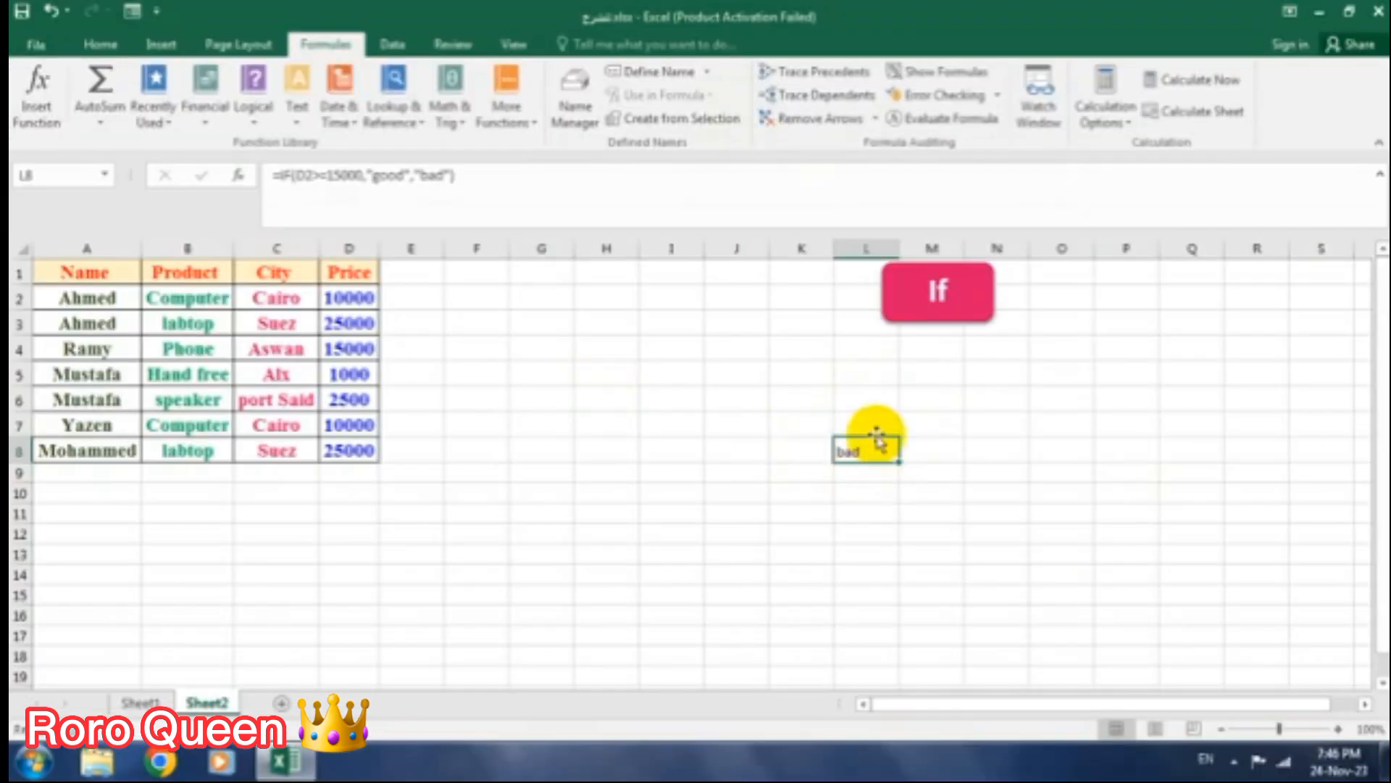
Move the IF formula from L8 to E2 beside the first price and fill it down to E8
left_click_drag(964, 667, 962, 667)
left_click_drag(871, 441, 445, 452)
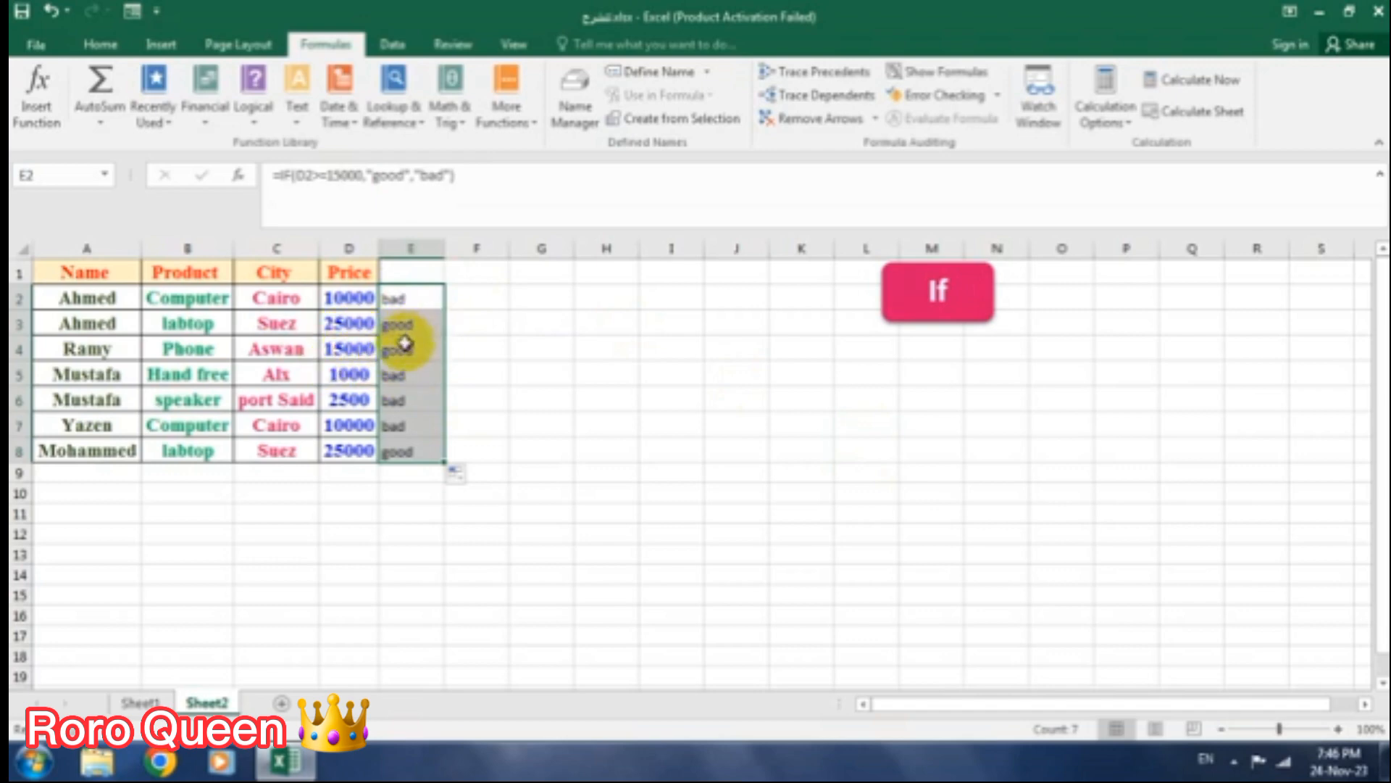
Change the E2 formula's condition to D2>15000, refill it down to E8 and check the formula in E4
left_click(319, 175)
key("BackSpace")
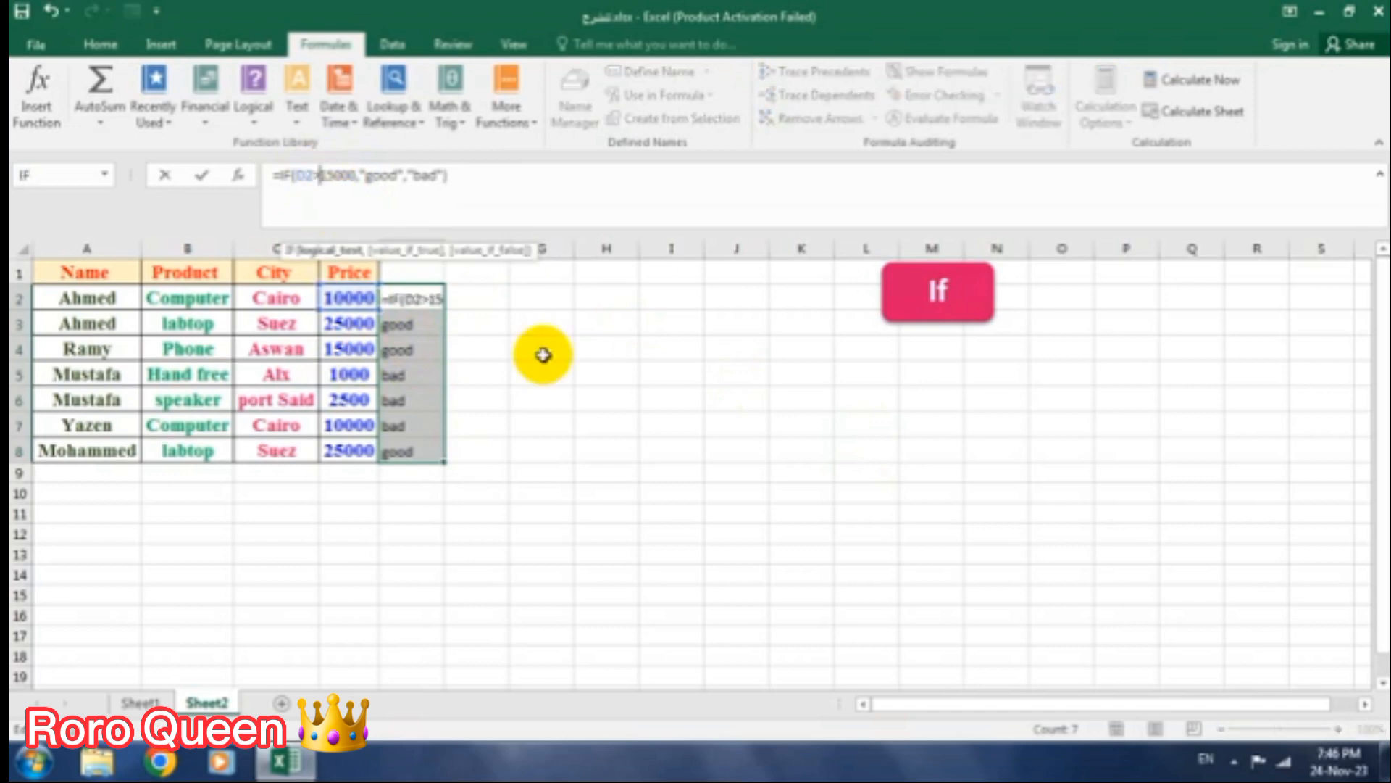
key("Return")
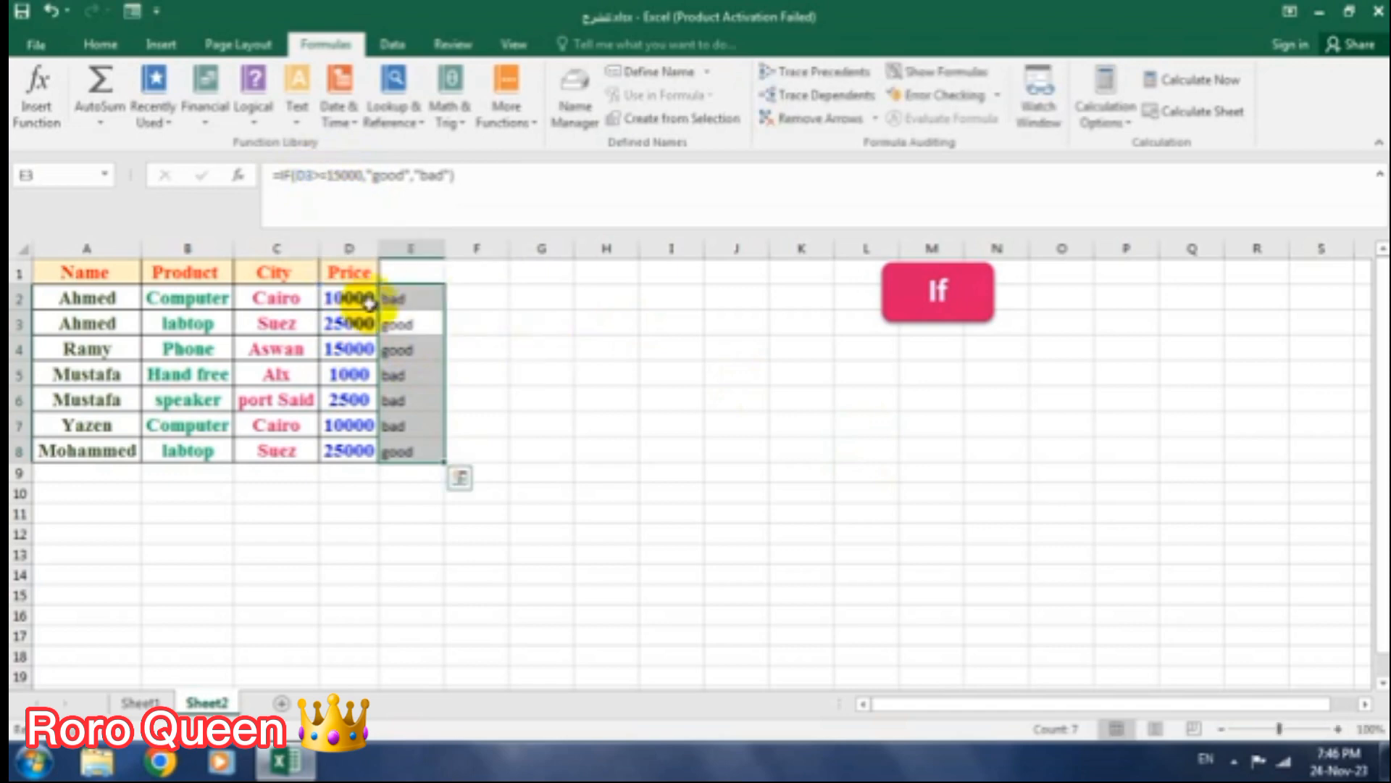
left_click(420, 289)
left_click_drag(443, 307, 444, 457)
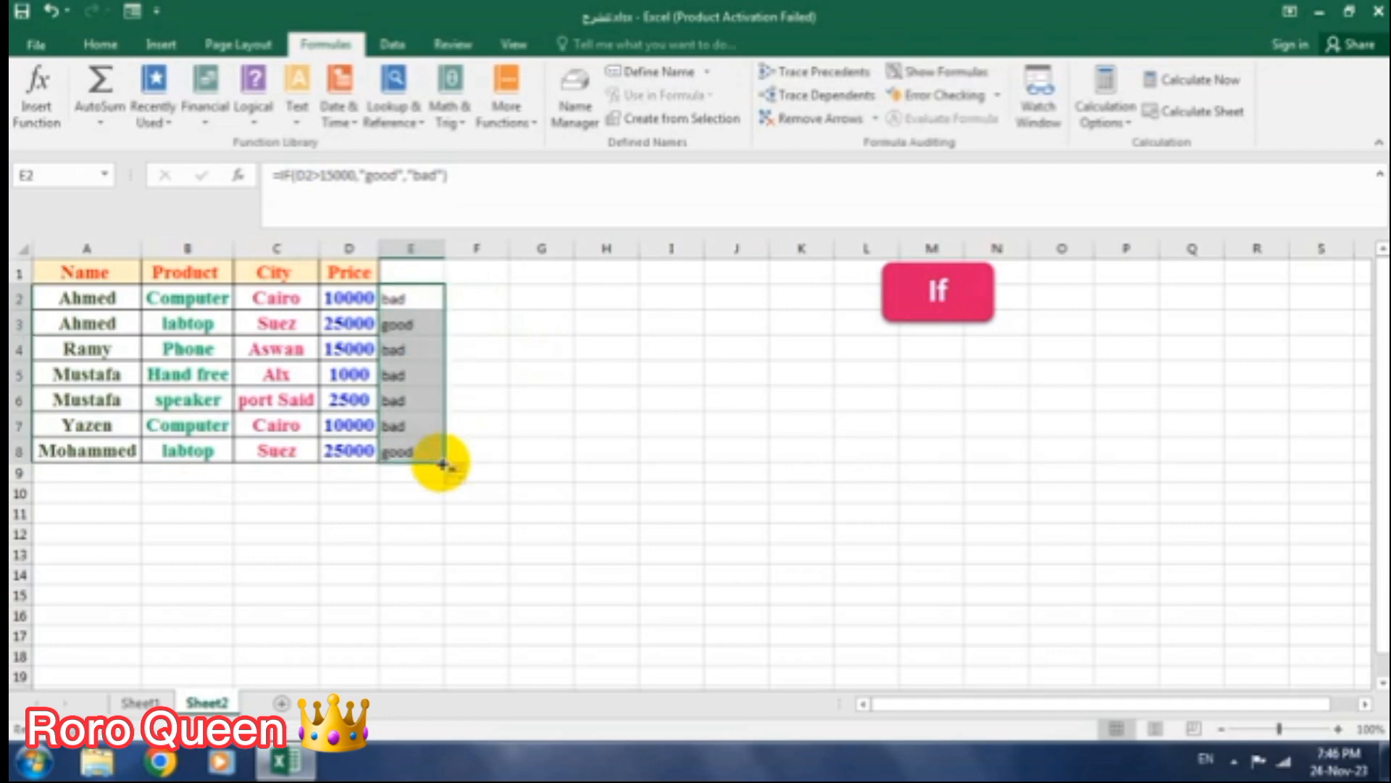
left_click(392, 350)
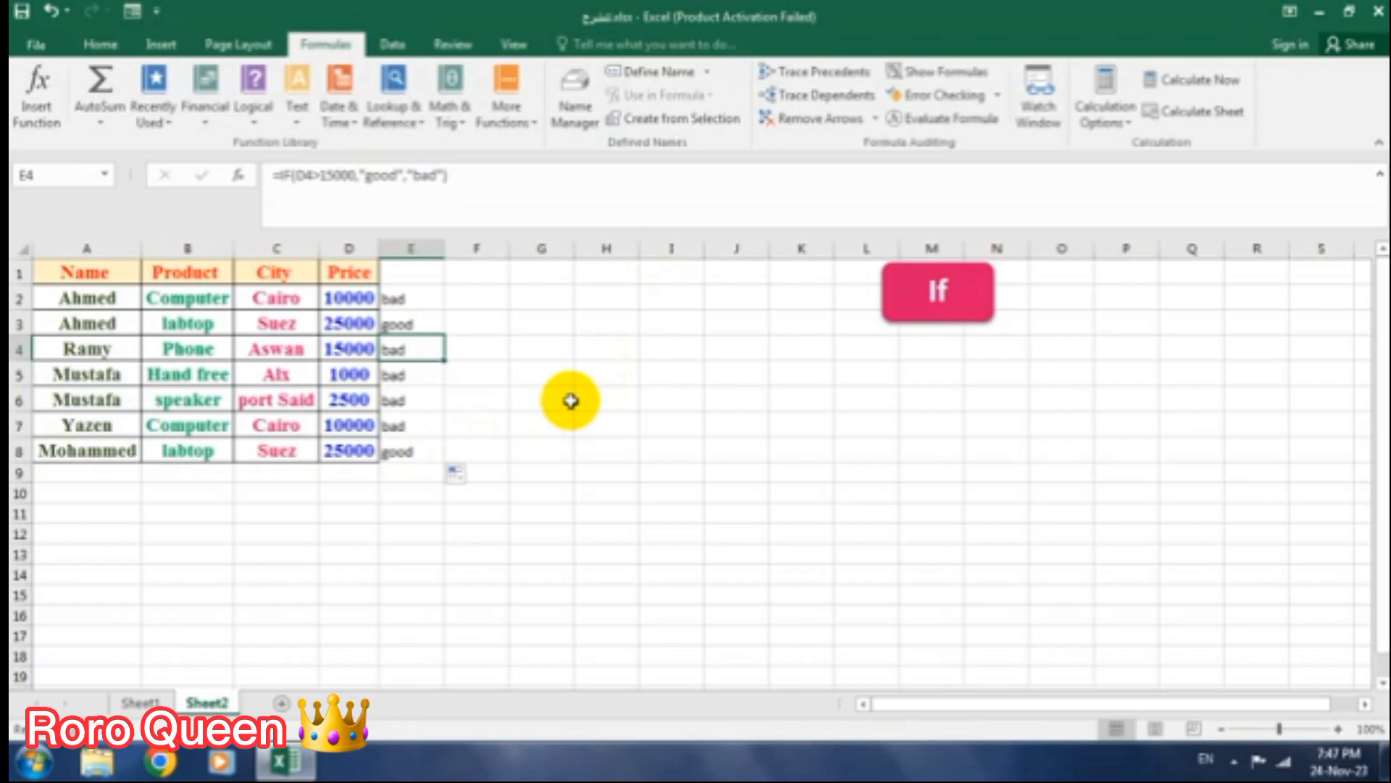
Enter the starting number 5001 in cell F2
left_click(498, 272)
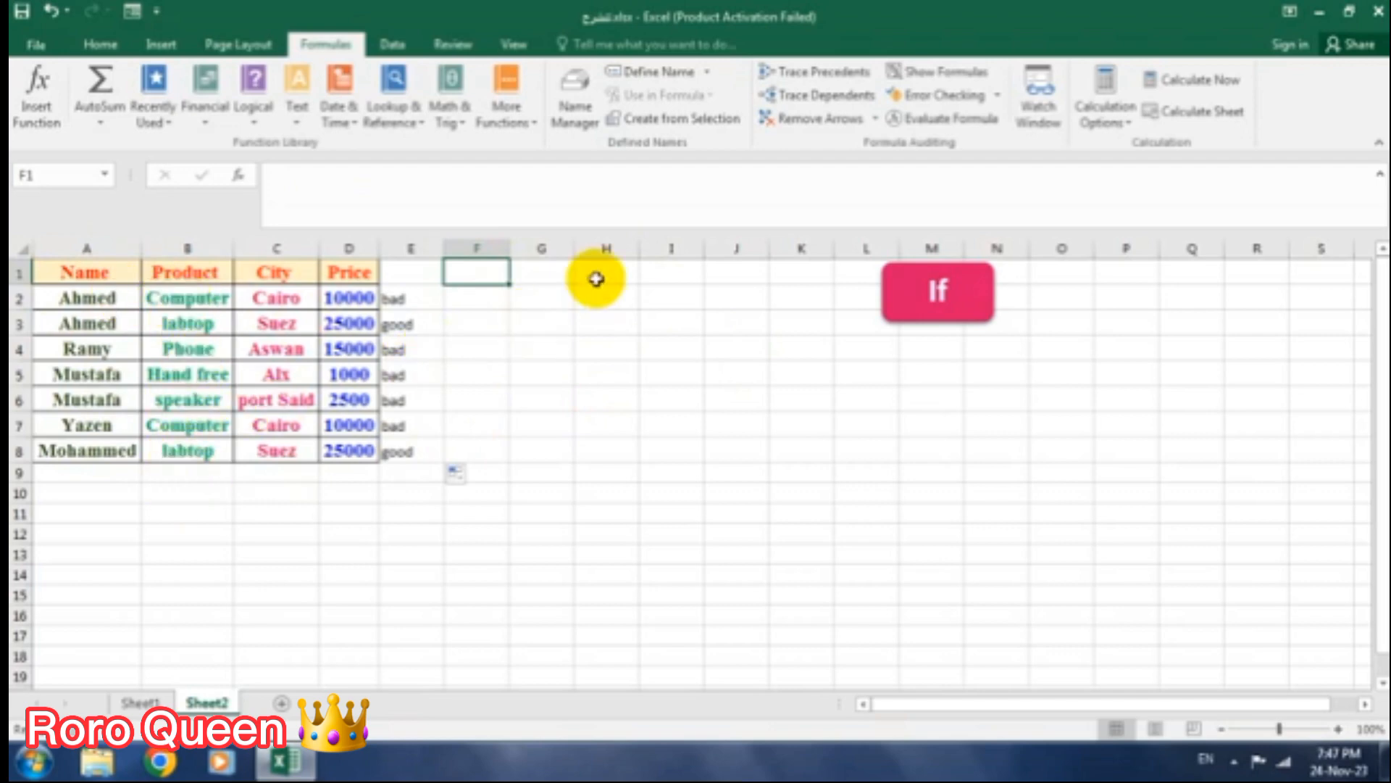
left_click(484, 298)
left_click(486, 275)
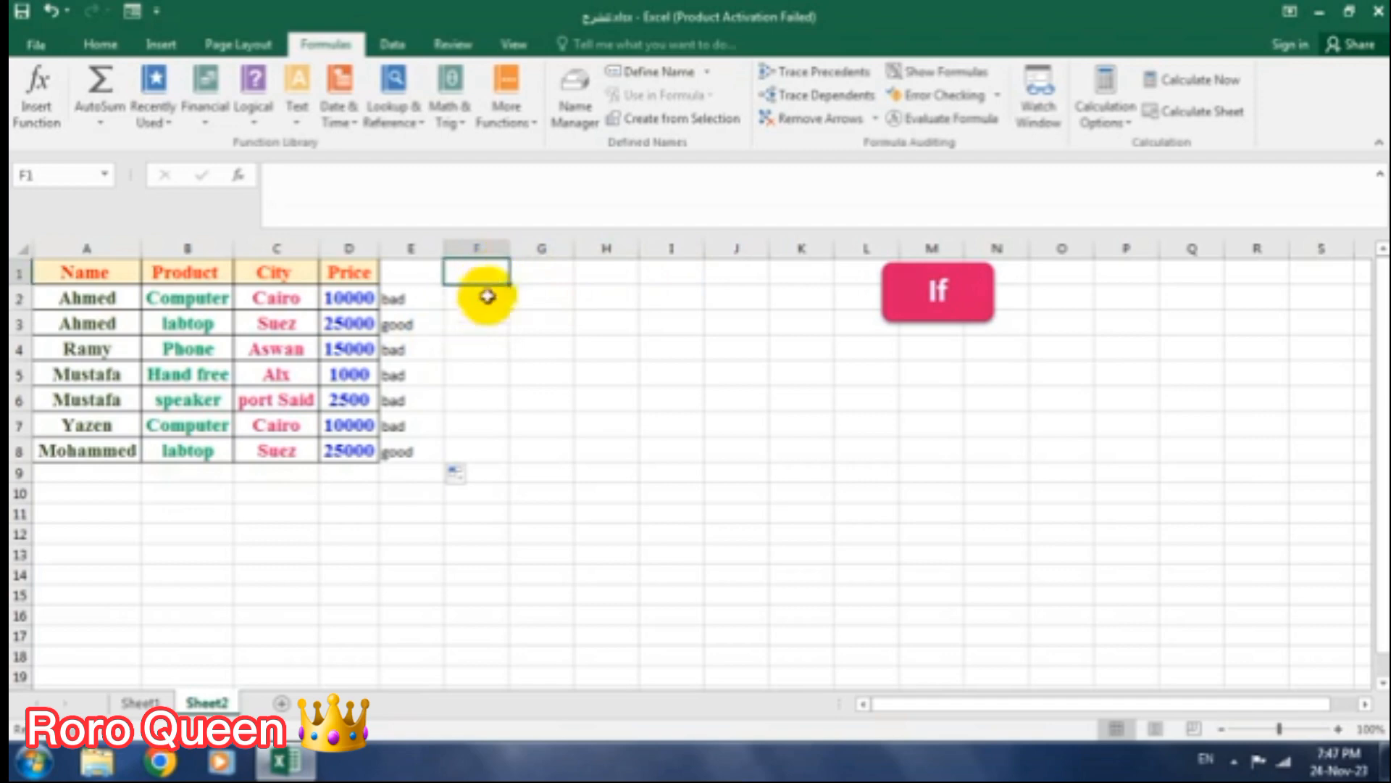
left_click(464, 299)
type("5")
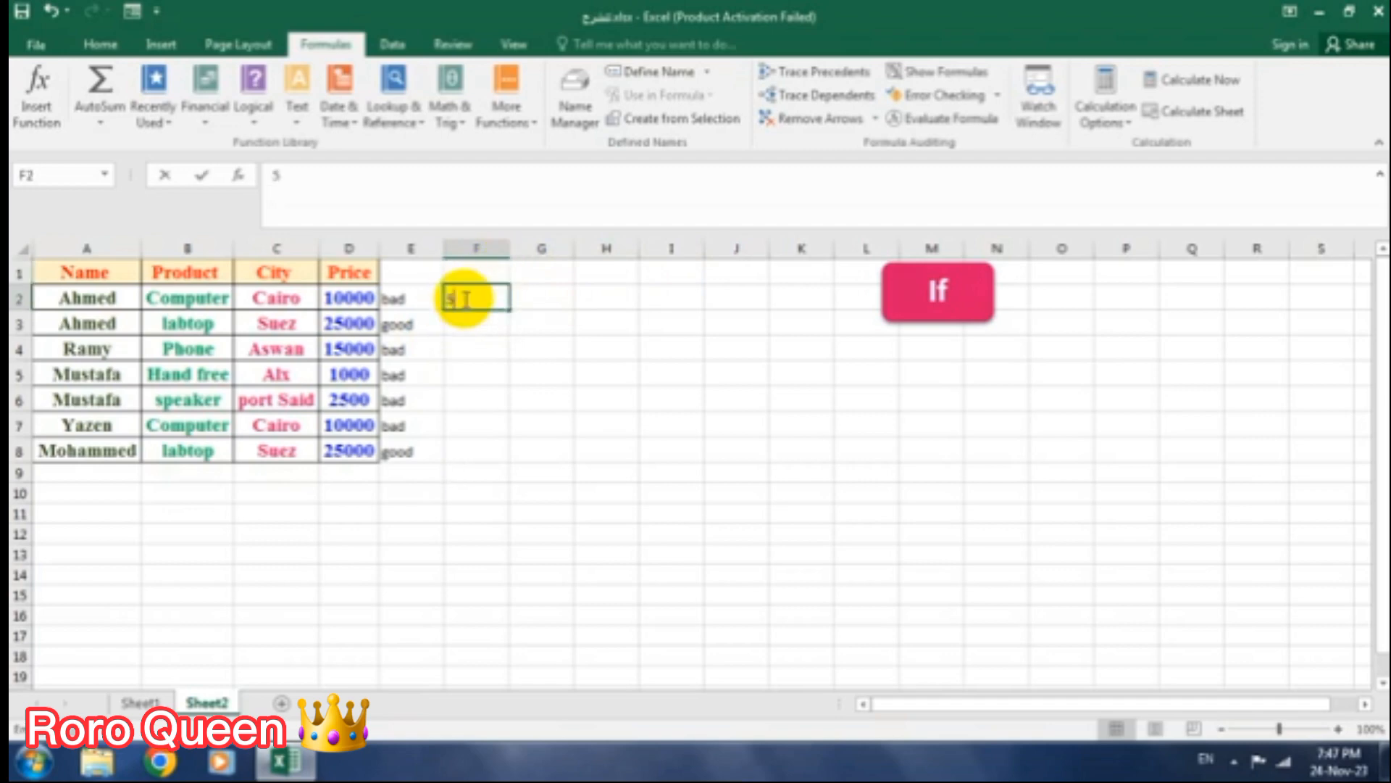
type("001")
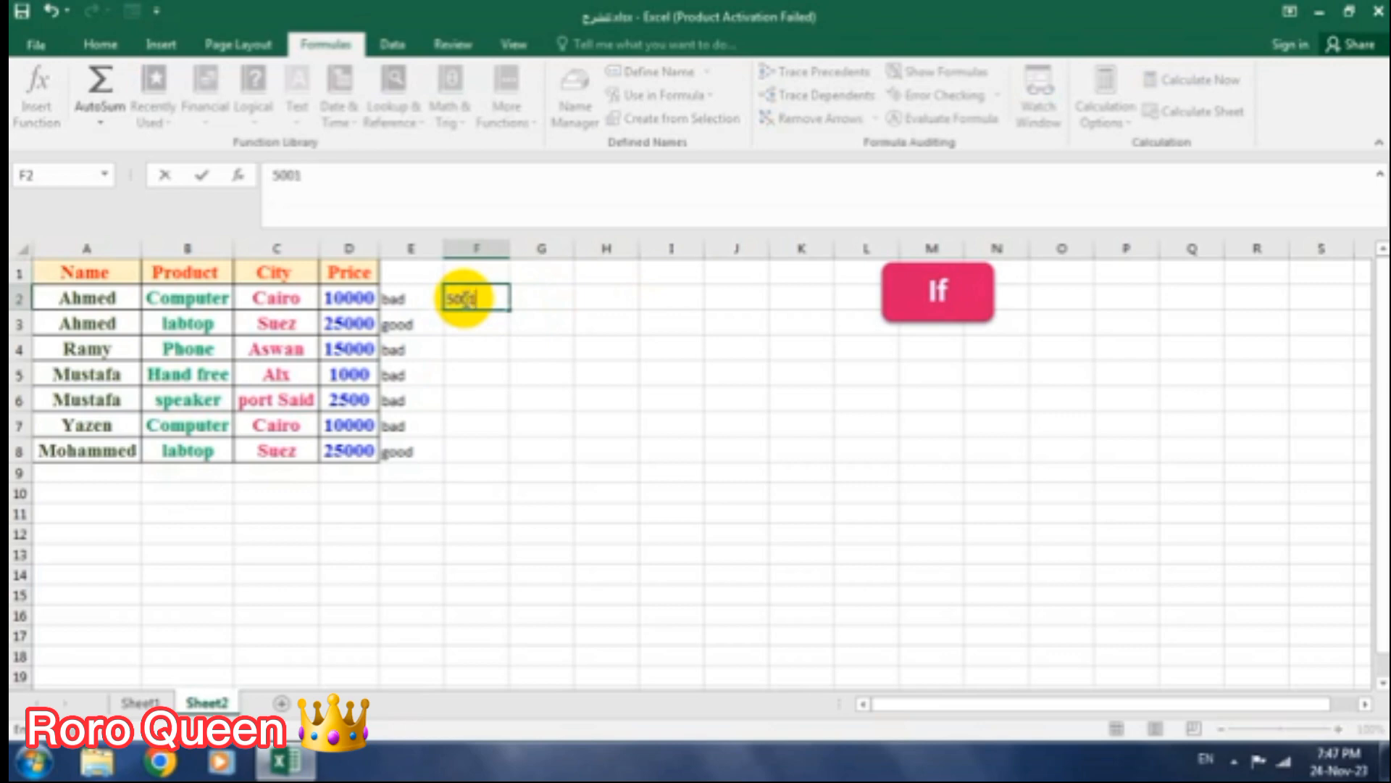
left_click(554, 300)
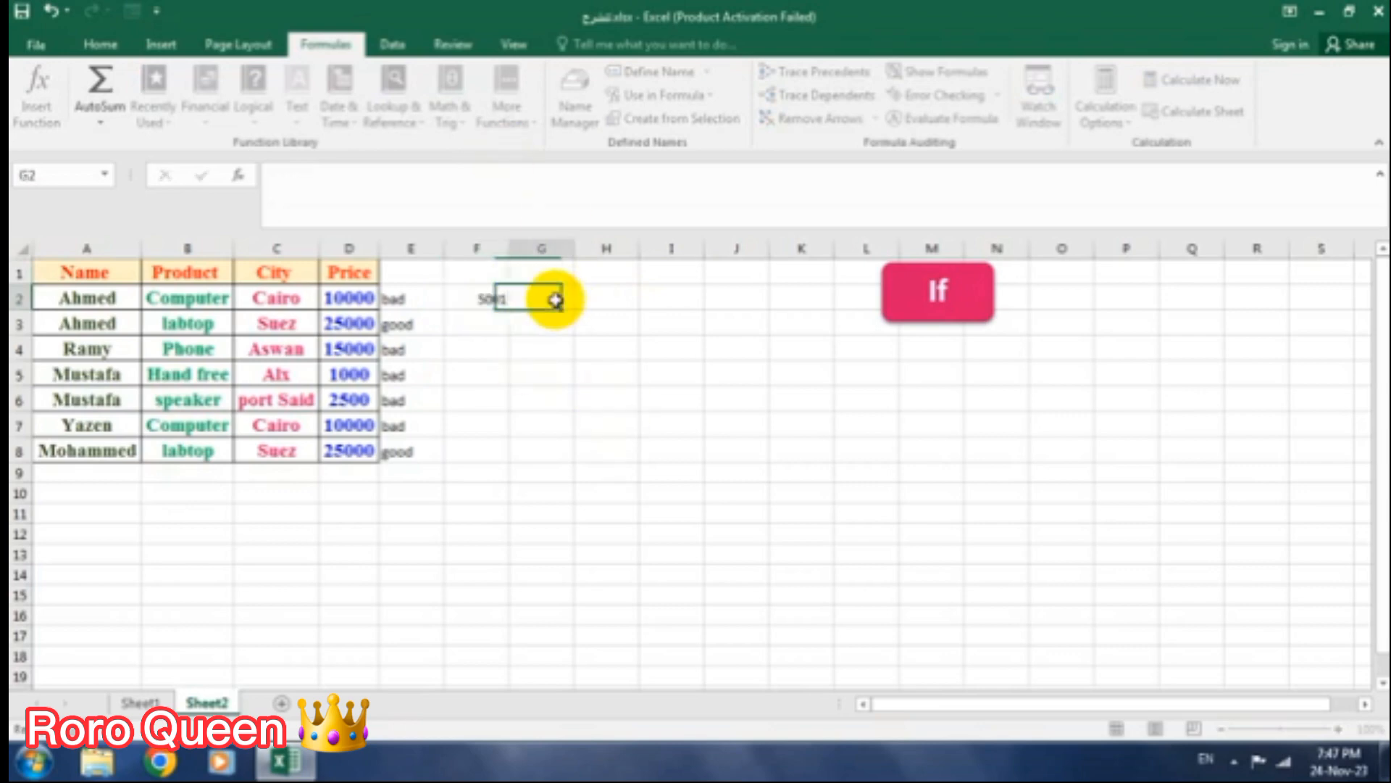
Add the headers "from" in F1 and "to" in G1
left_click(476, 272)
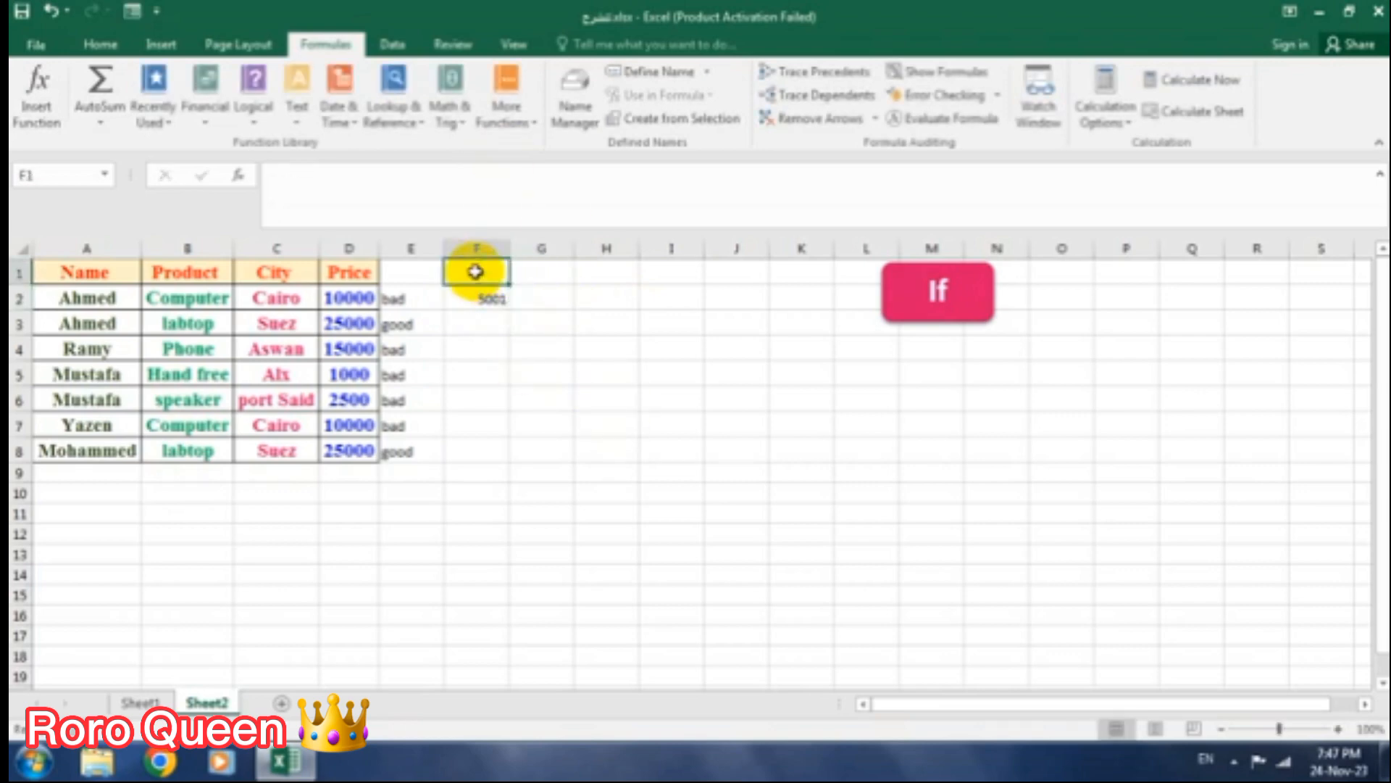
type("from")
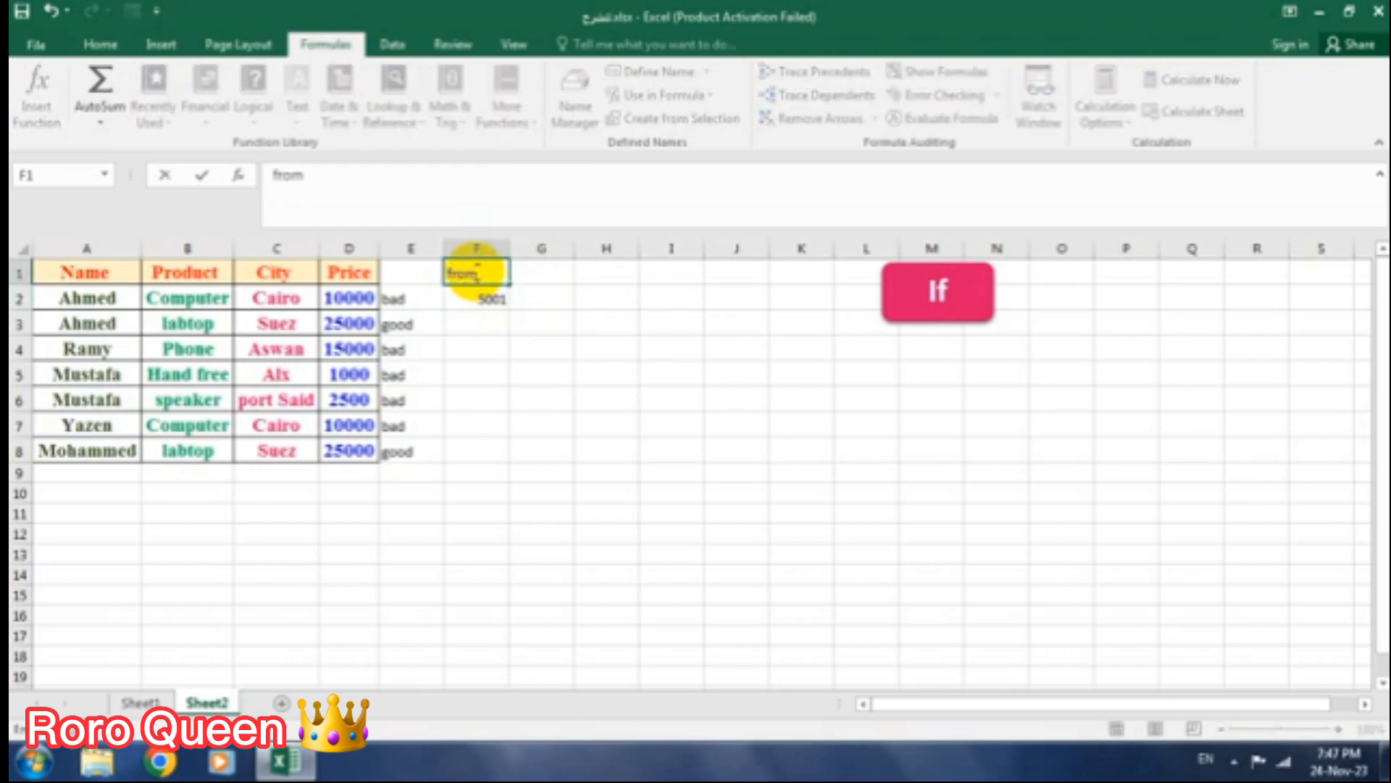
left_click(541, 276)
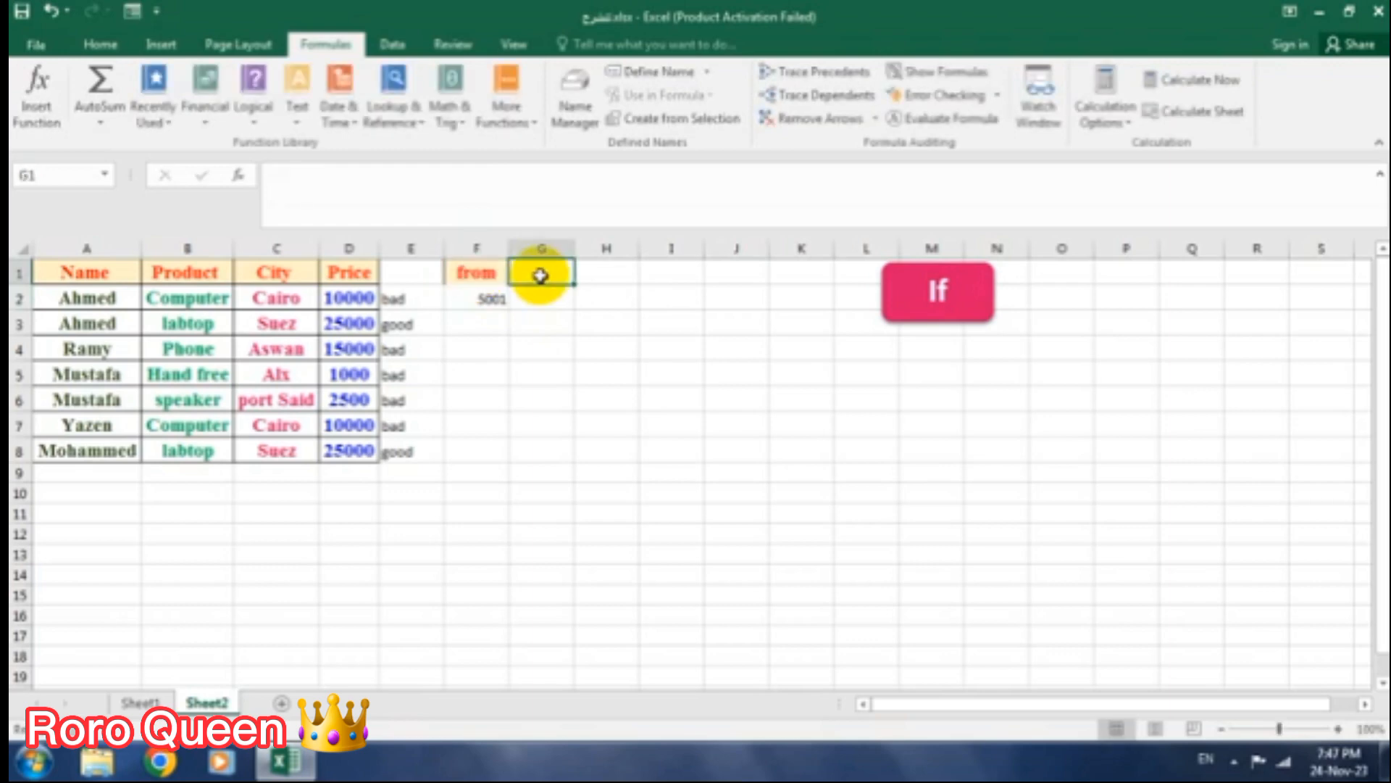
type("to")
left_click(565, 368)
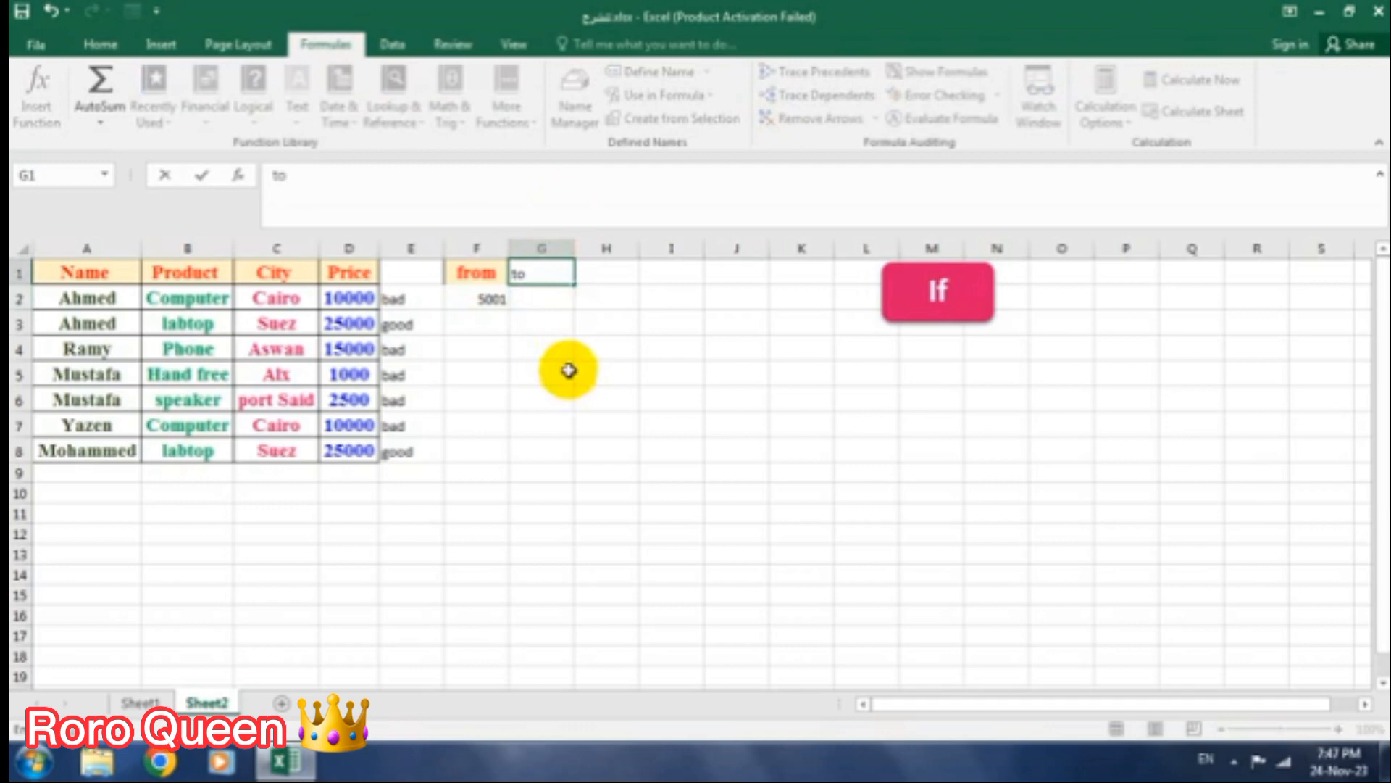
Calculate the end number in G2 with the formula =F2+100
left_click(549, 295)
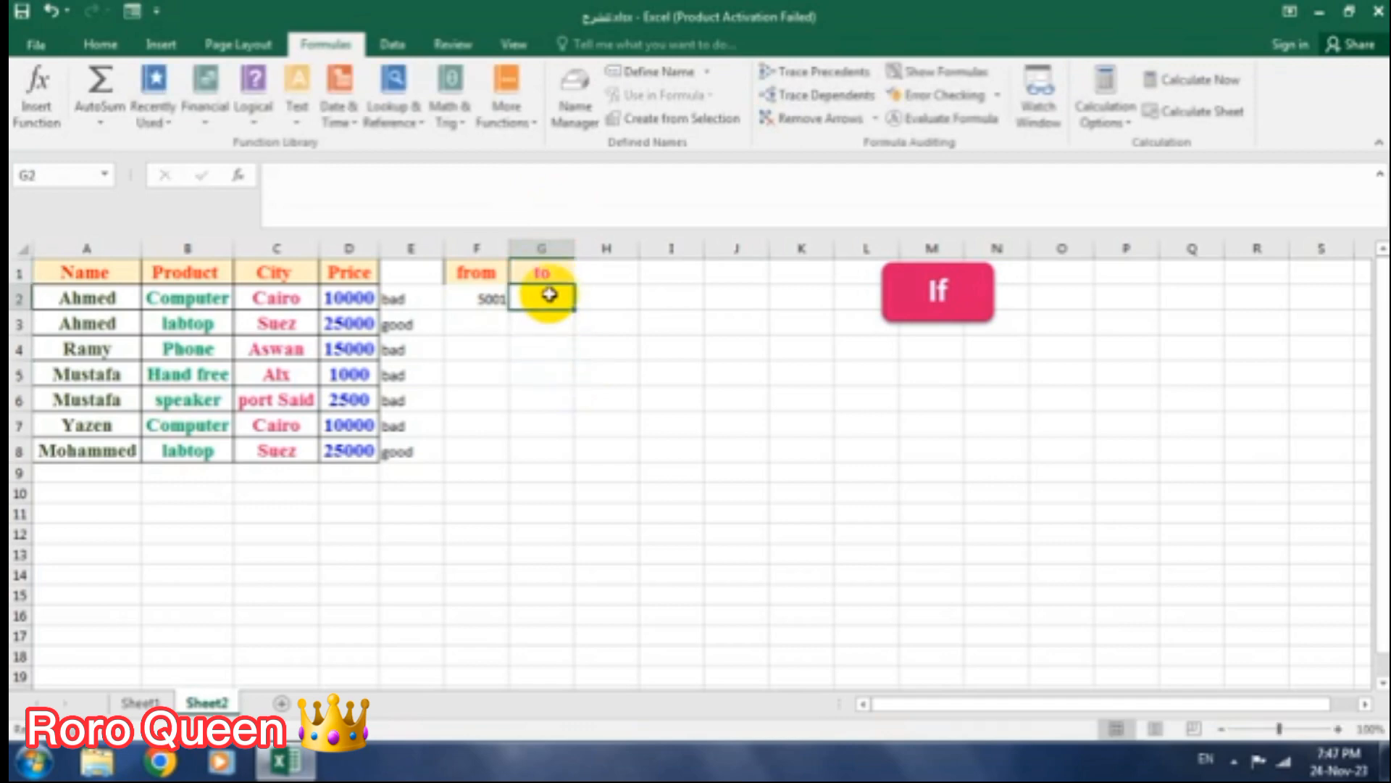
type("=")
left_click(464, 297)
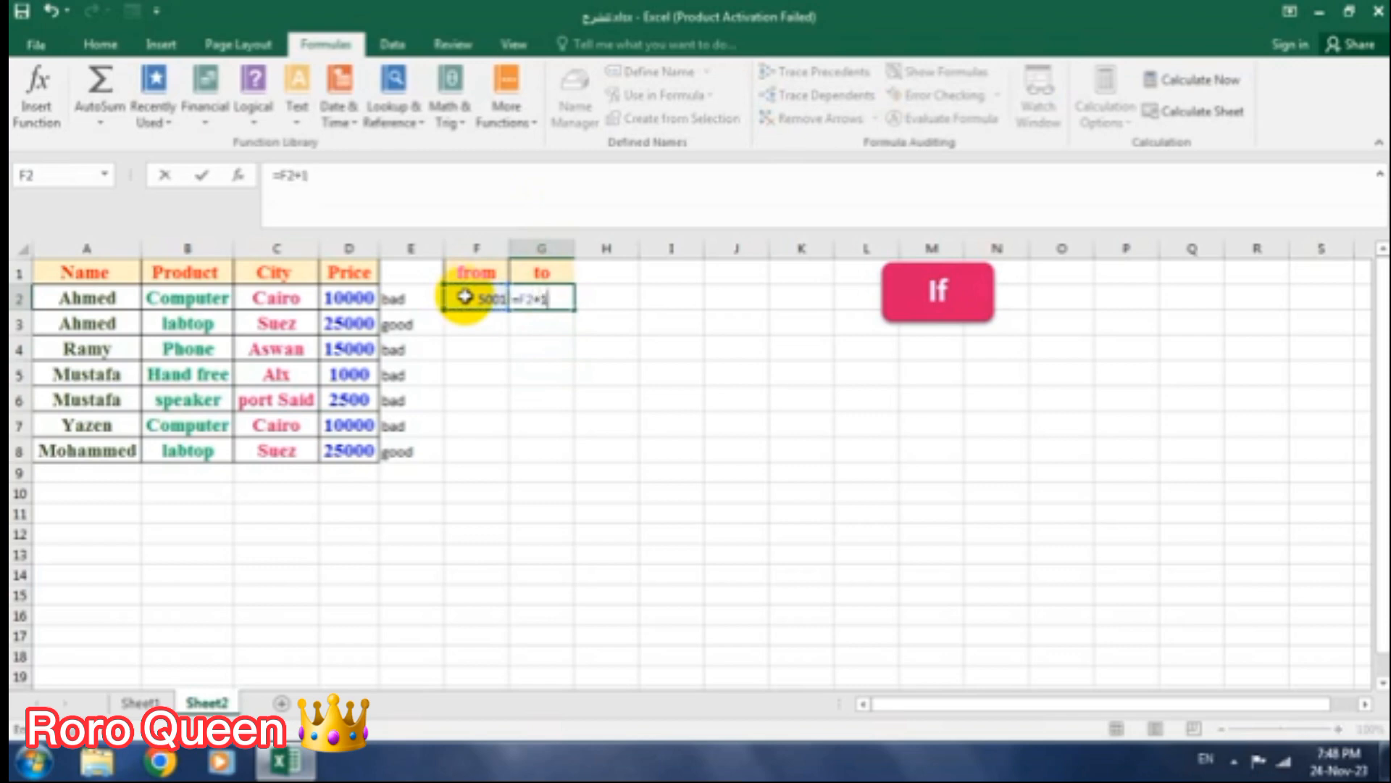
type("+100")
key("Return")
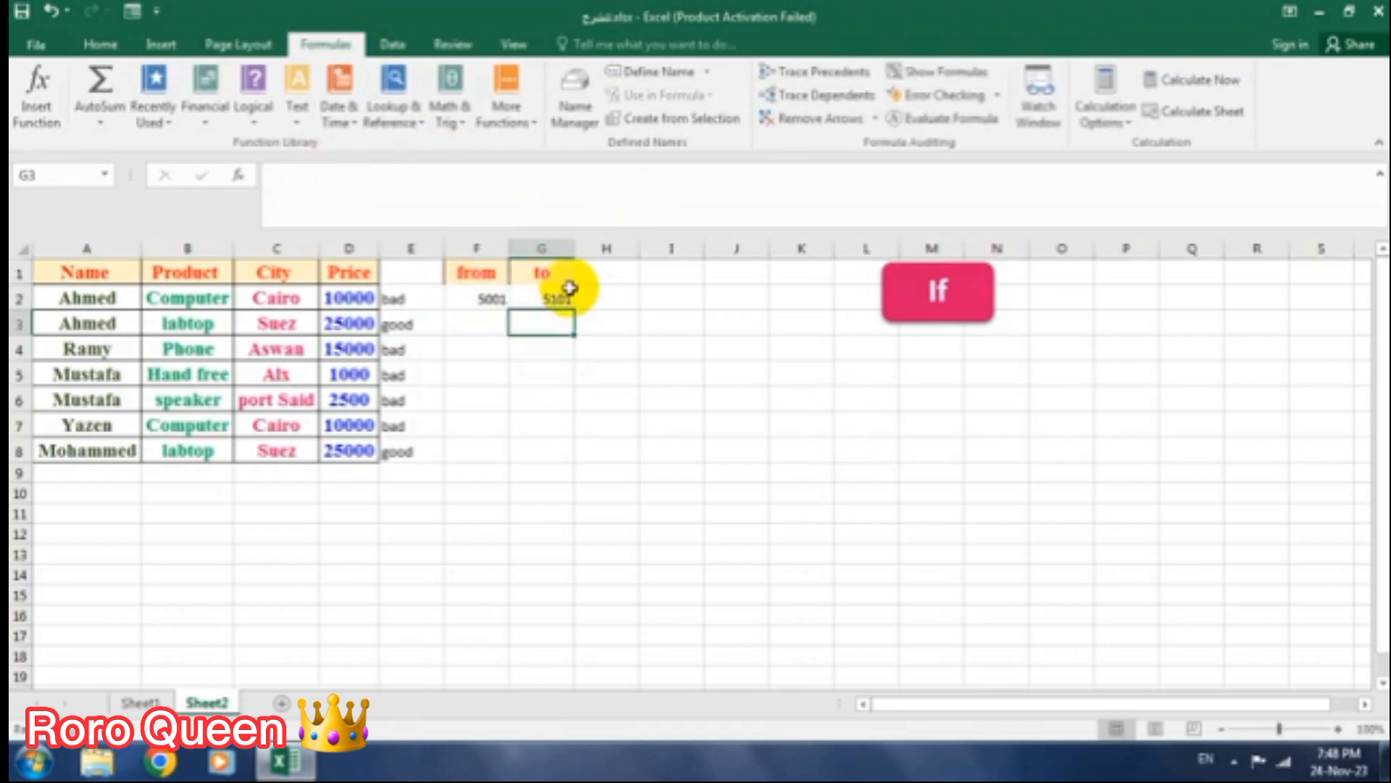
left_click(114, 324)
left_click(112, 300)
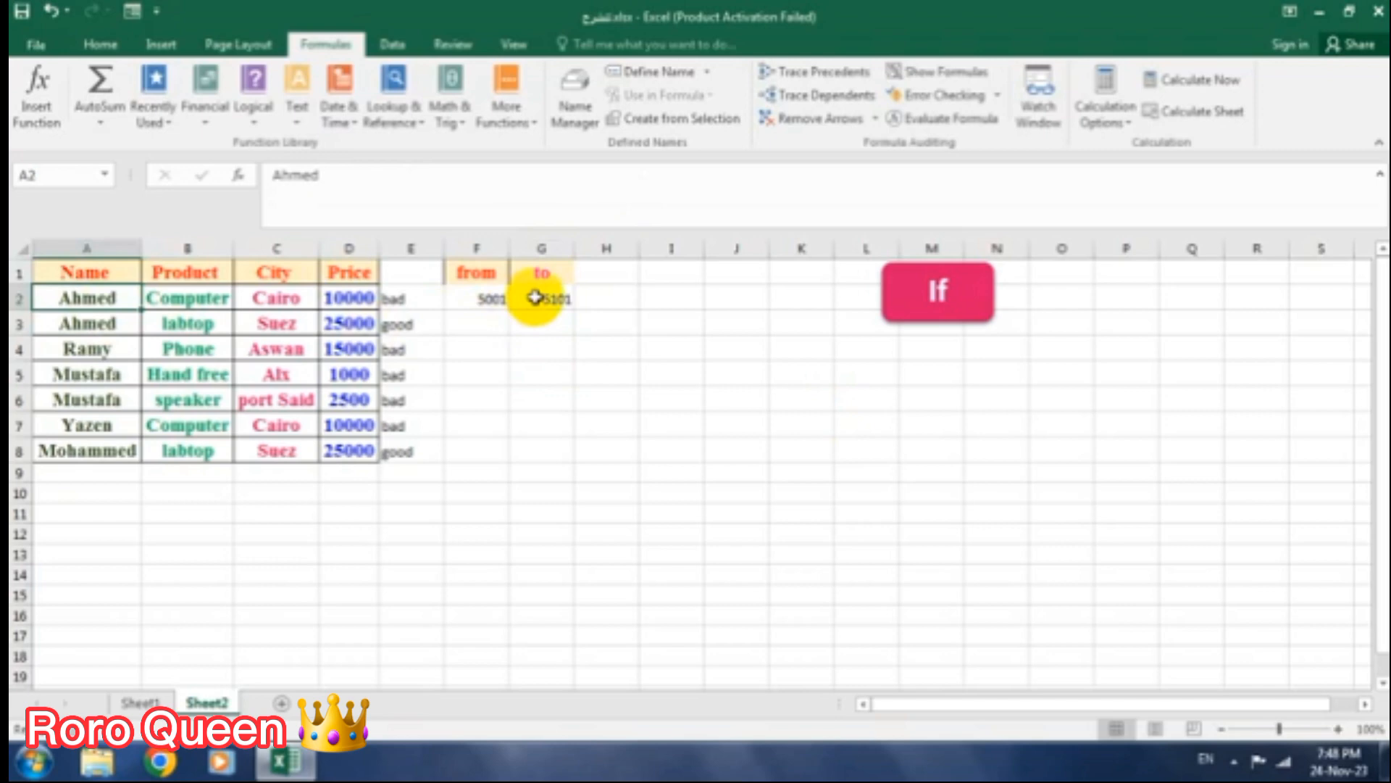
left_click(89, 349)
left_click(106, 324)
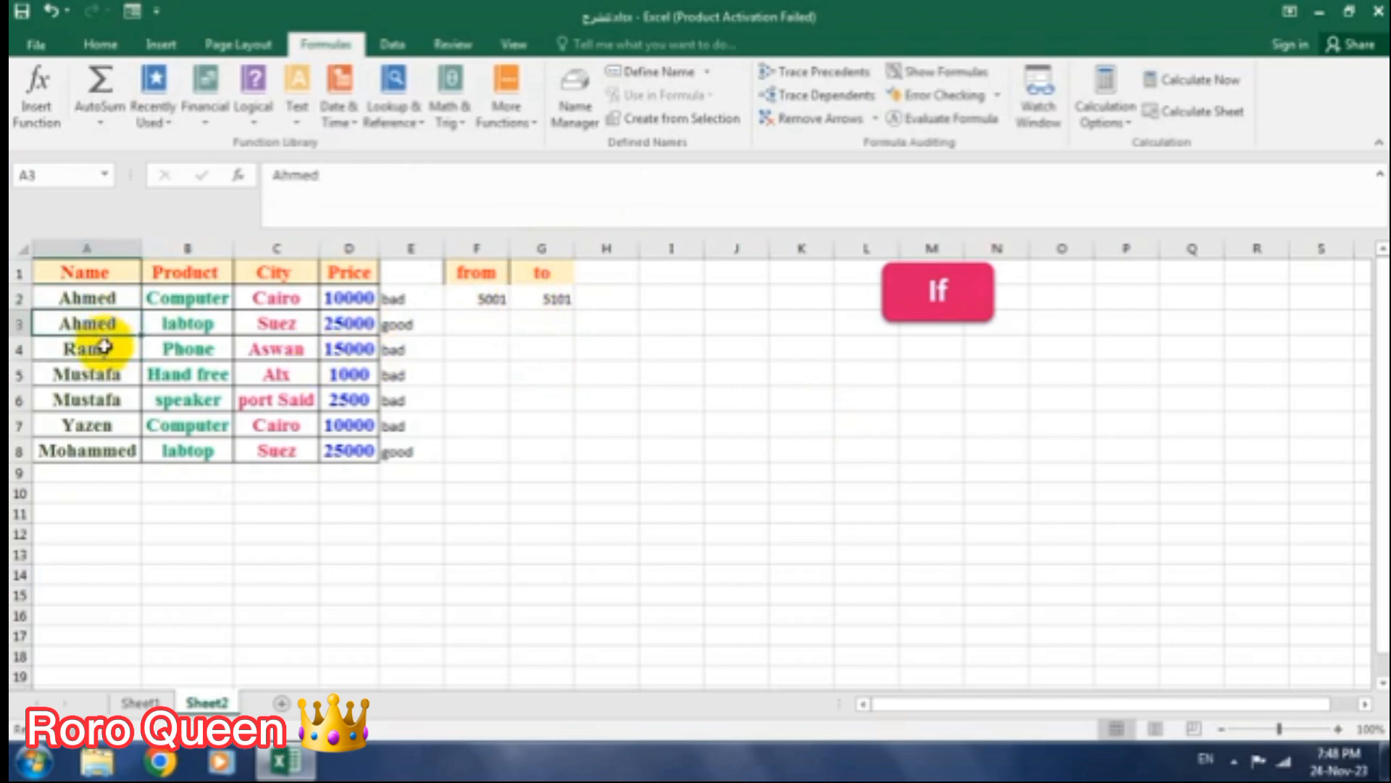
Compare the names in cells A2, A3 and A4 to see which consecutive rows match
left_click(106, 297)
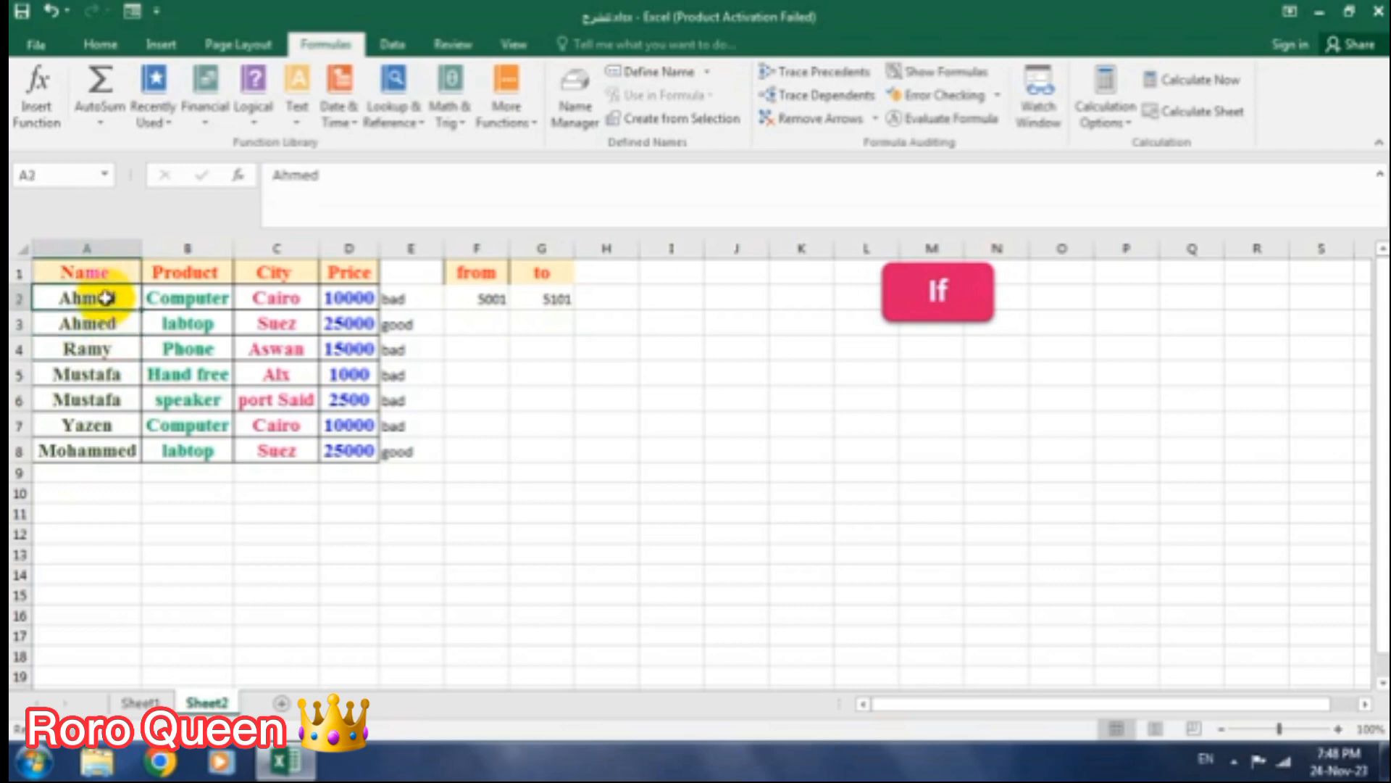
left_click(106, 346)
left_click(102, 297)
left_click(105, 324)
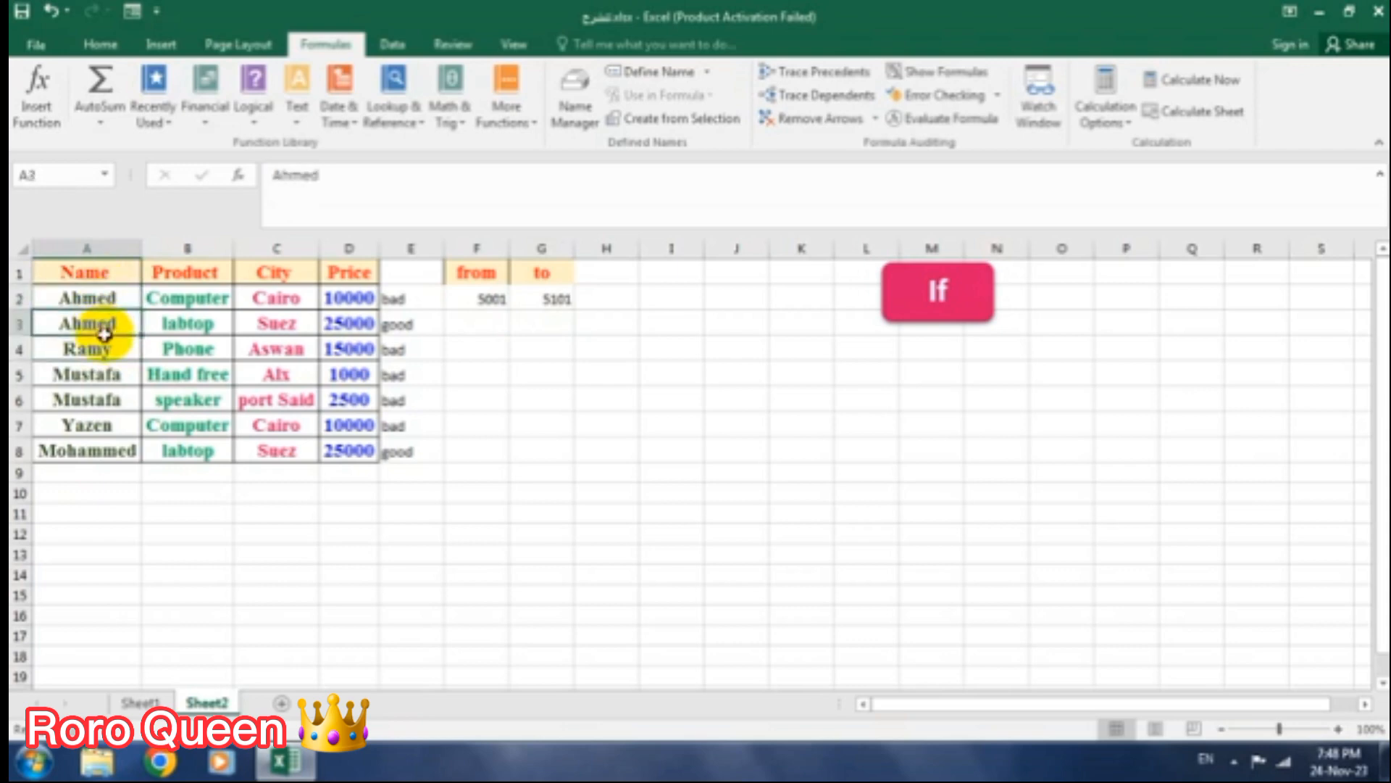
left_click(105, 352)
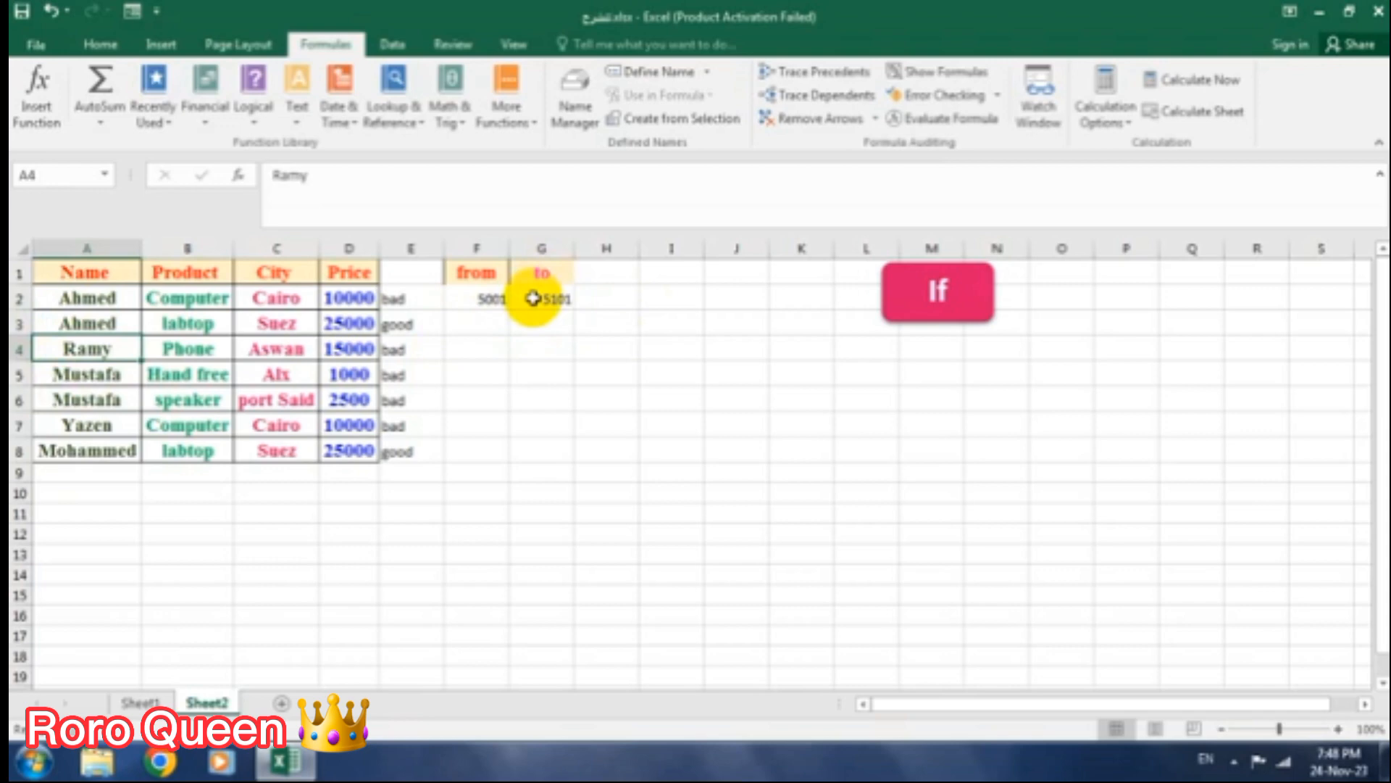
Calculate the next starting number in F3 with the formula =IF(A3=A2,F2,G2+1)
left_click(483, 317)
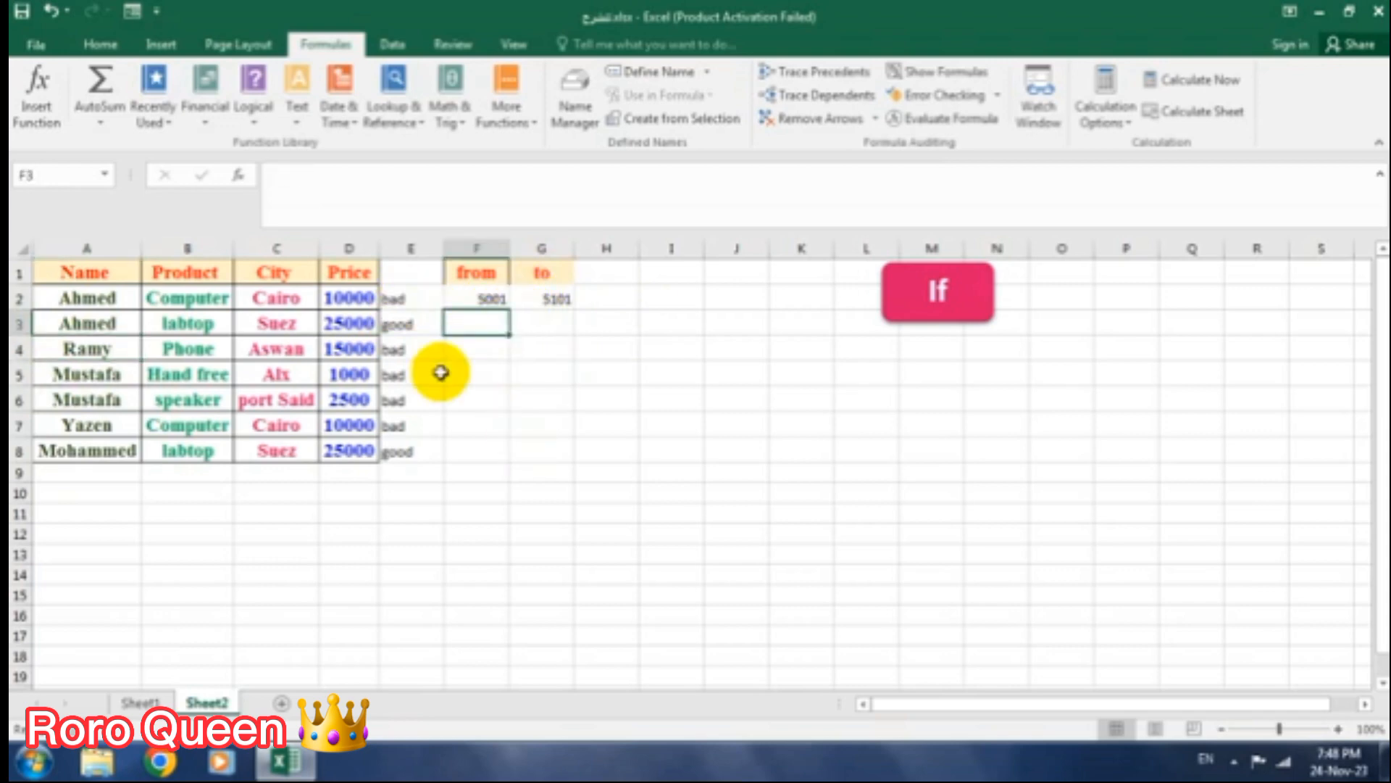
type("=")
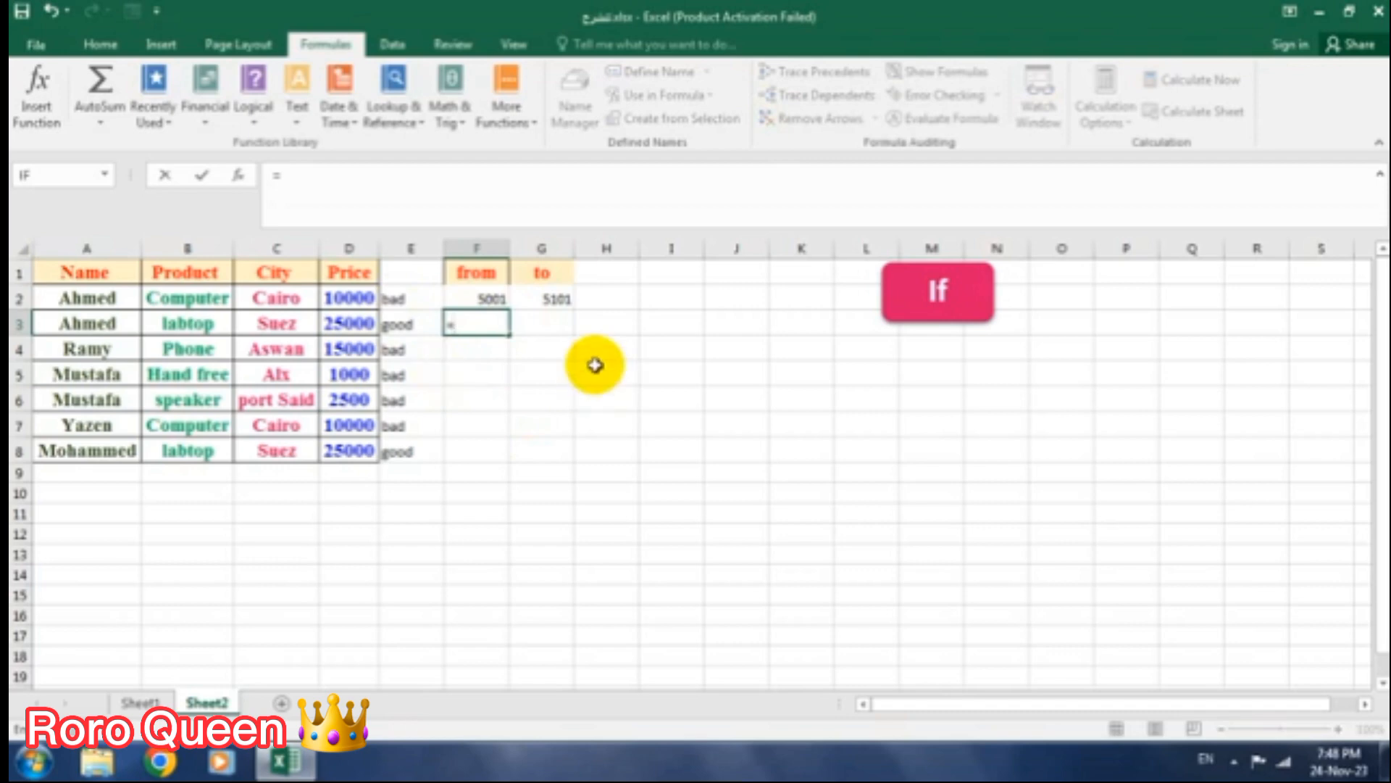
type("if")
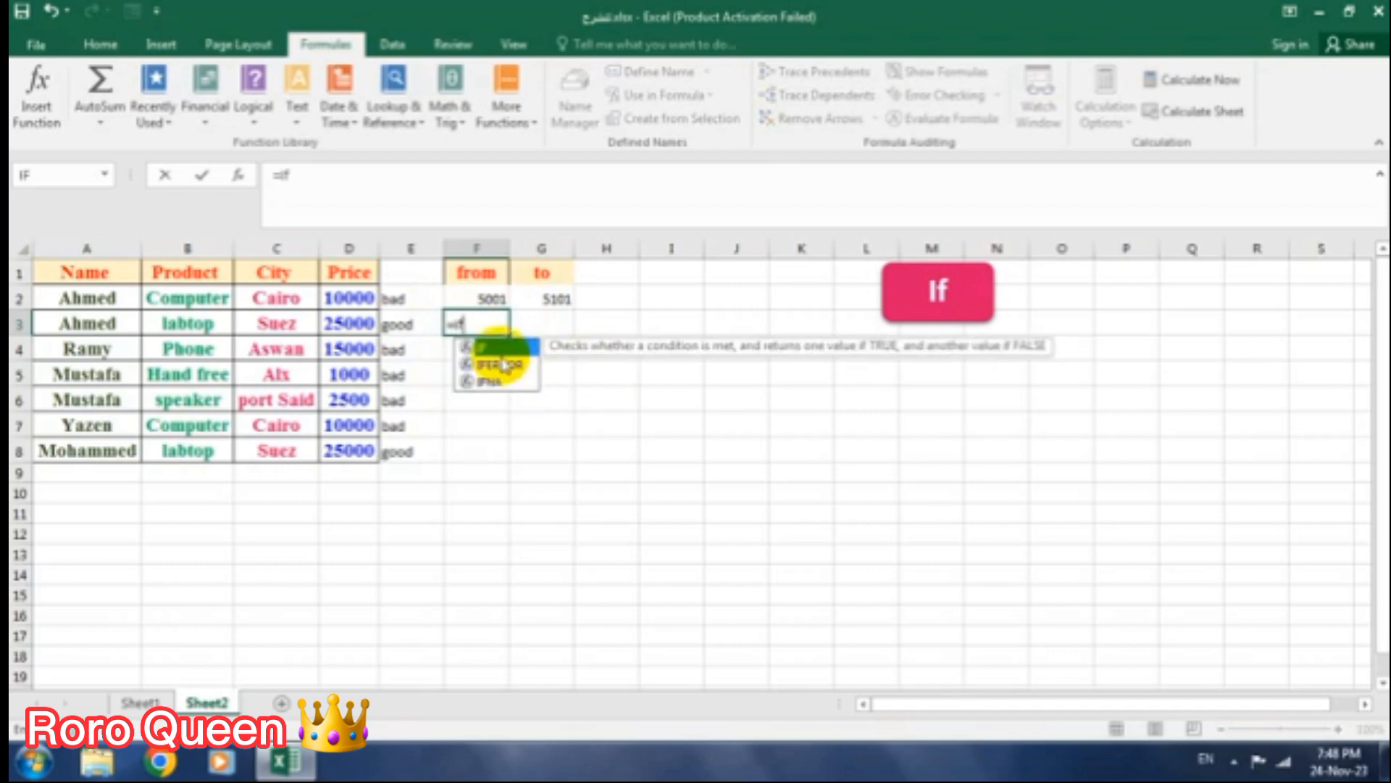
double_click(481, 347)
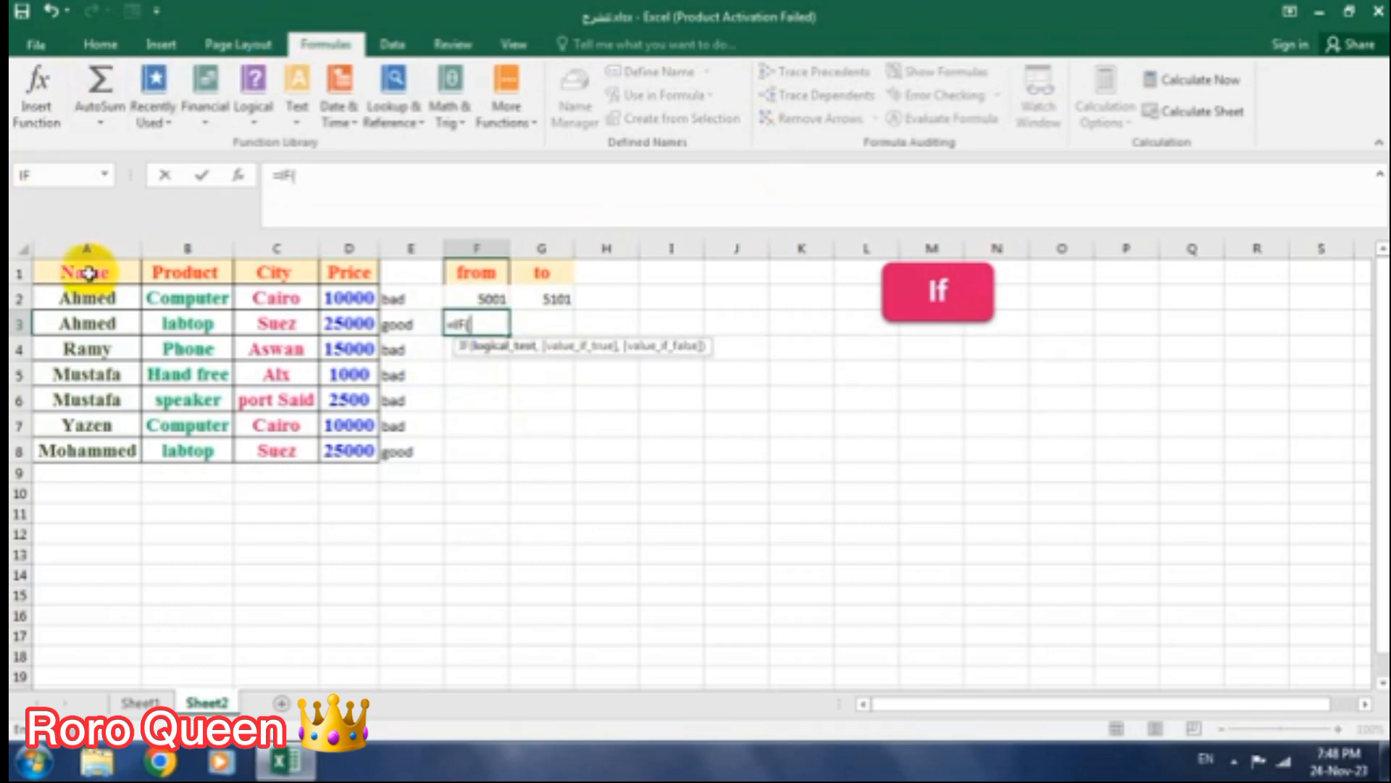
left_click(91, 321)
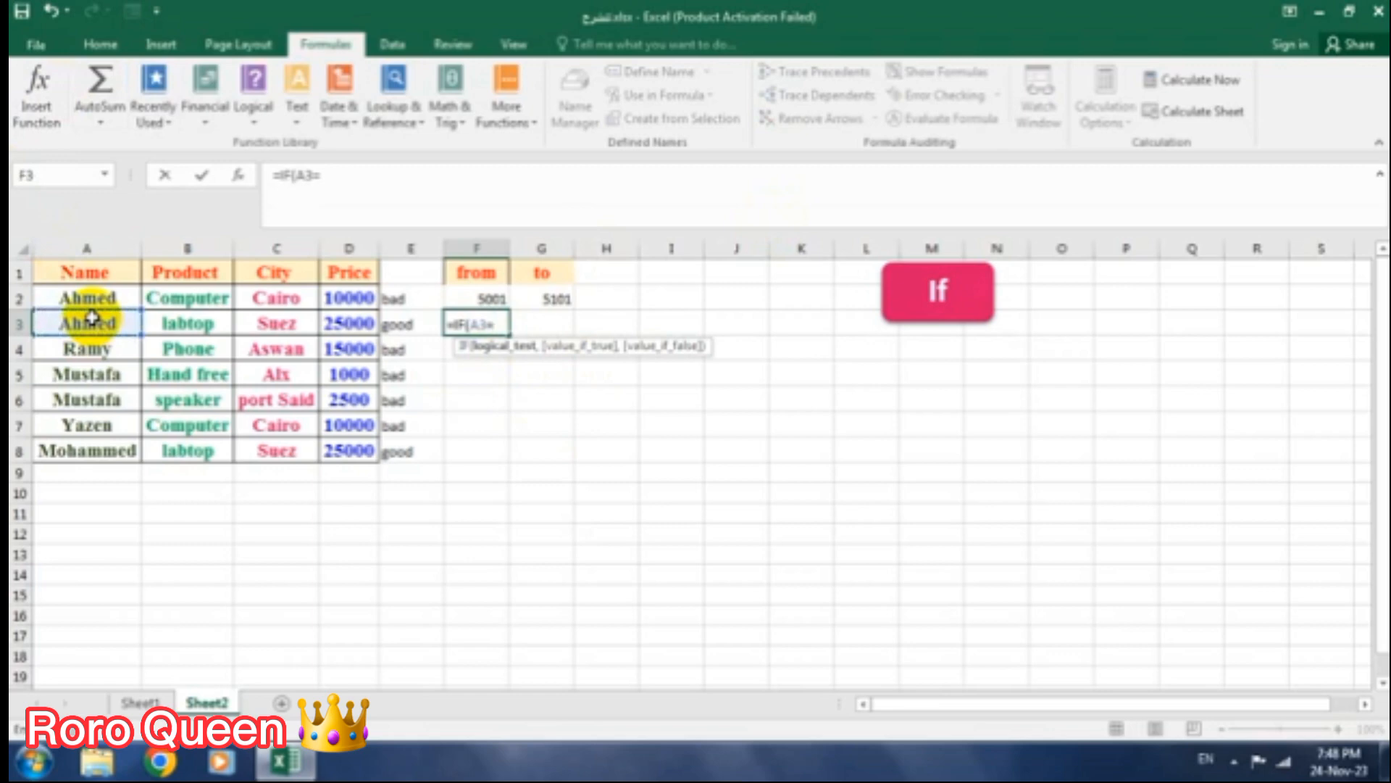
left_click(102, 293)
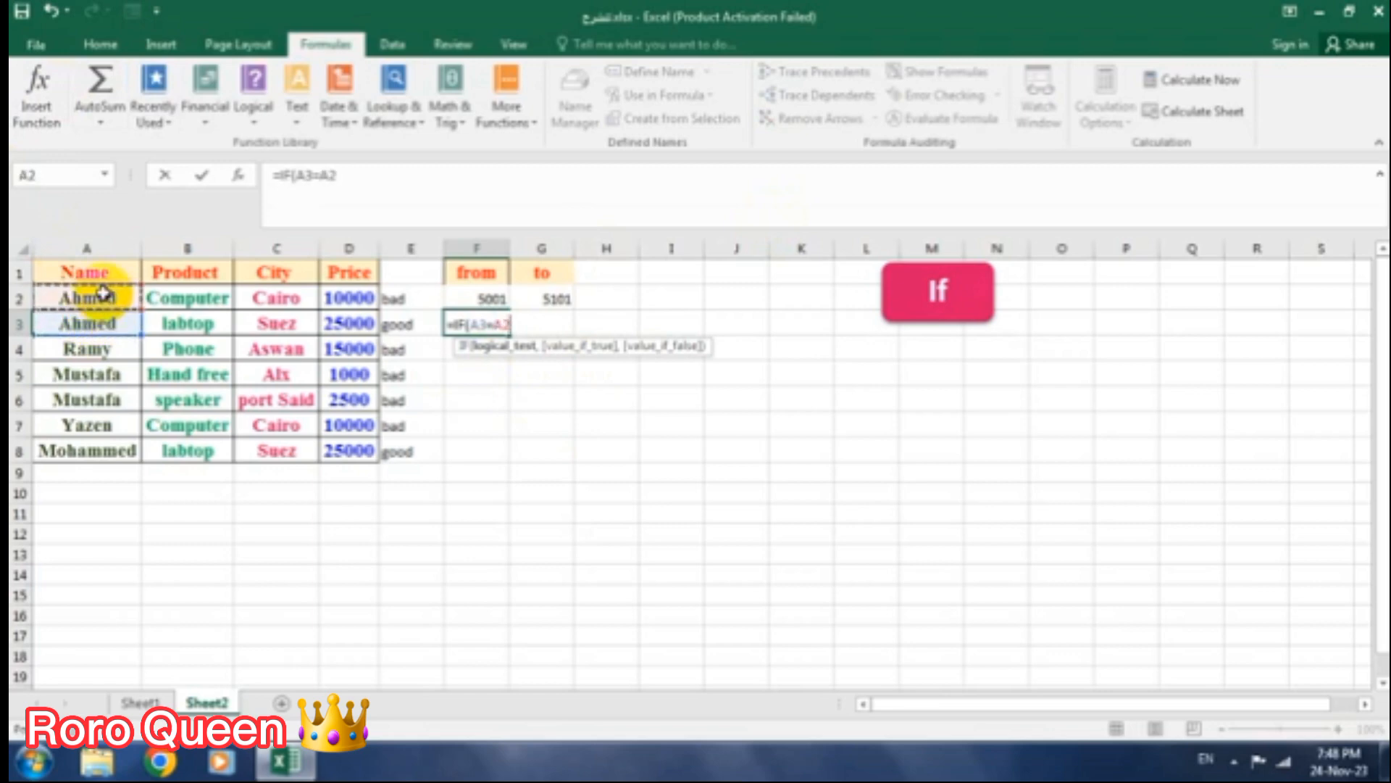
type(",")
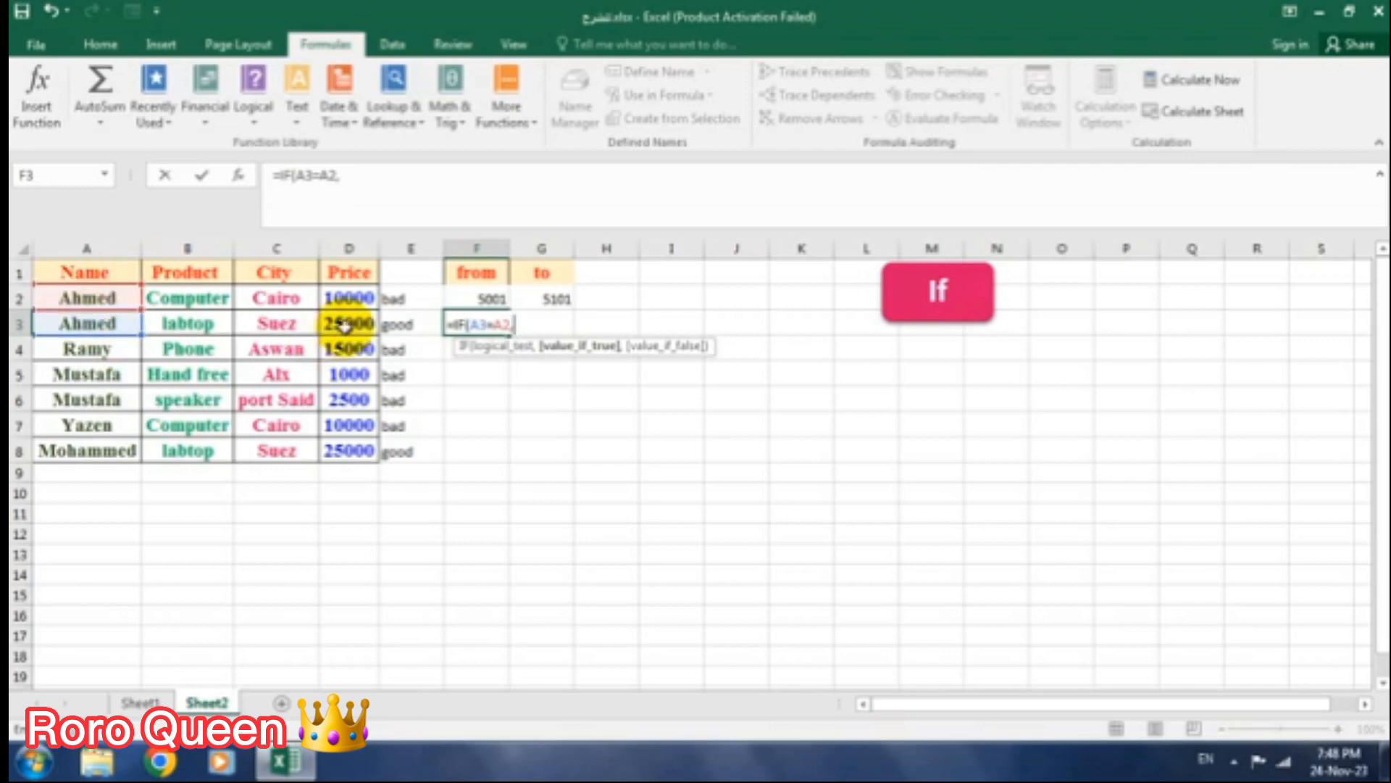
left_click(490, 293)
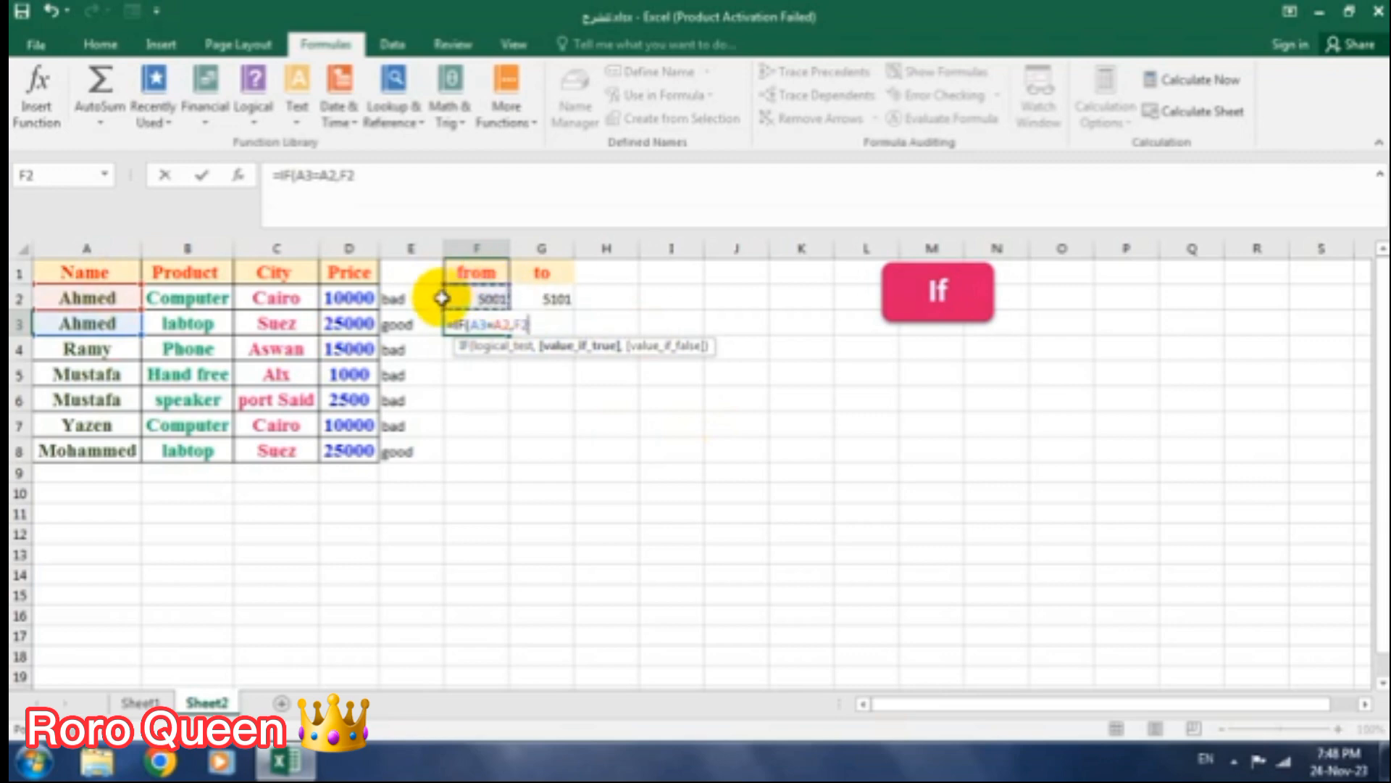
type(",")
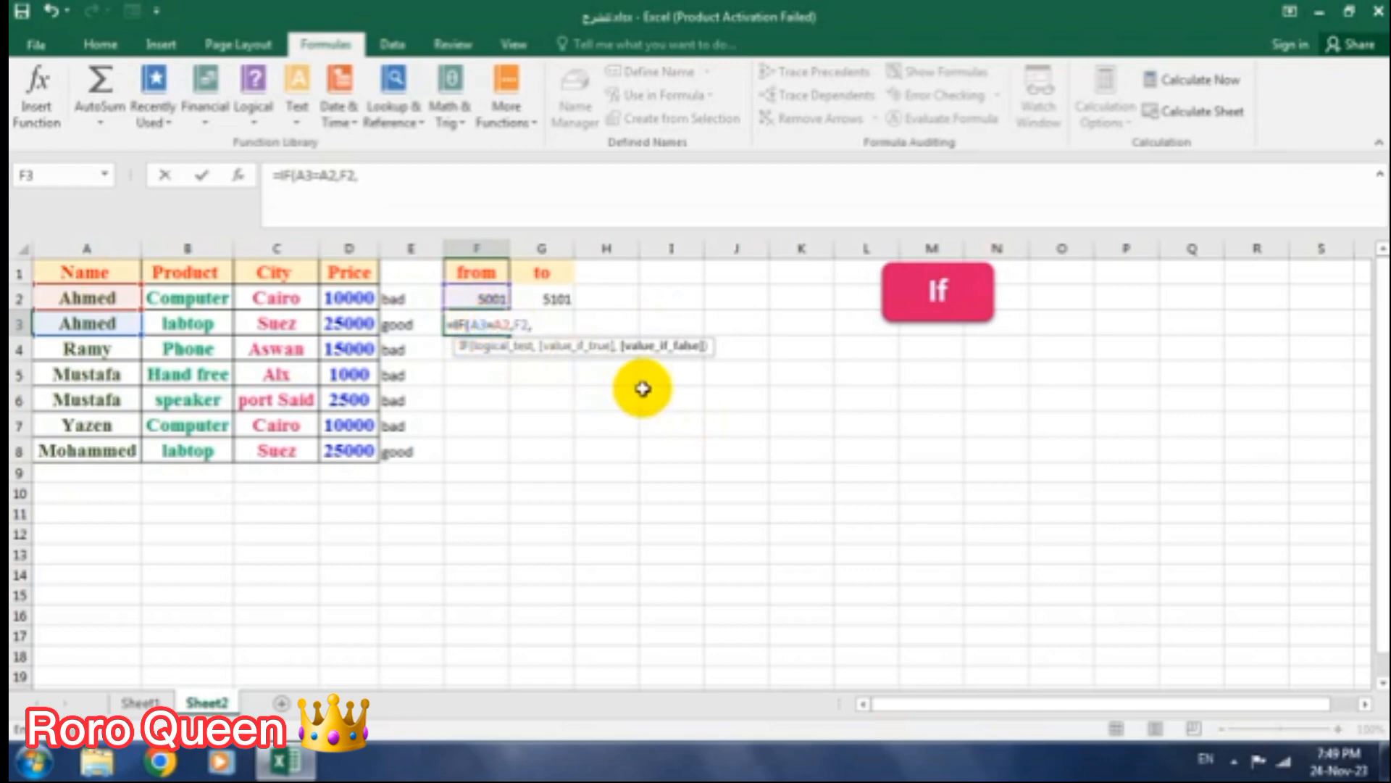
left_click(564, 298)
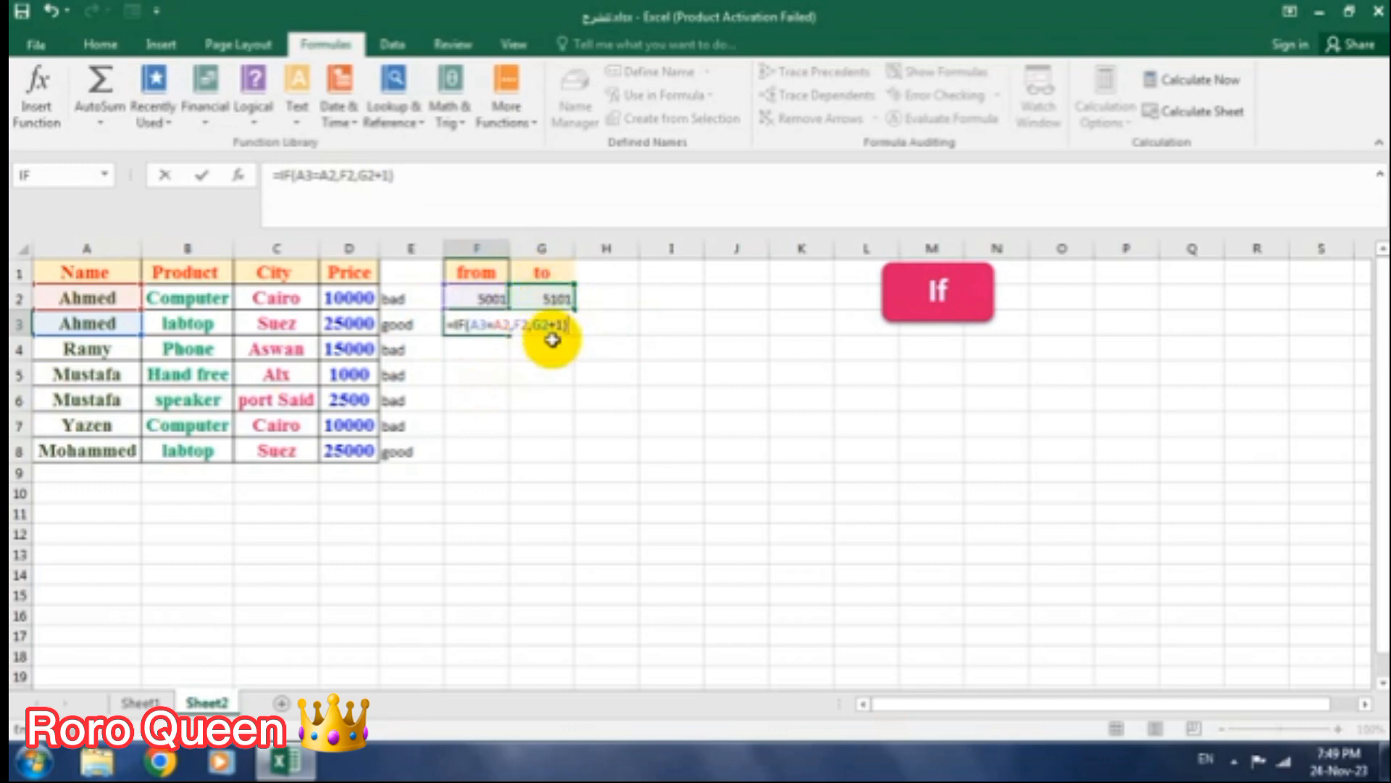
key("Return")
Fill the end-number formula from G2 down to G8
left_click(467, 321)
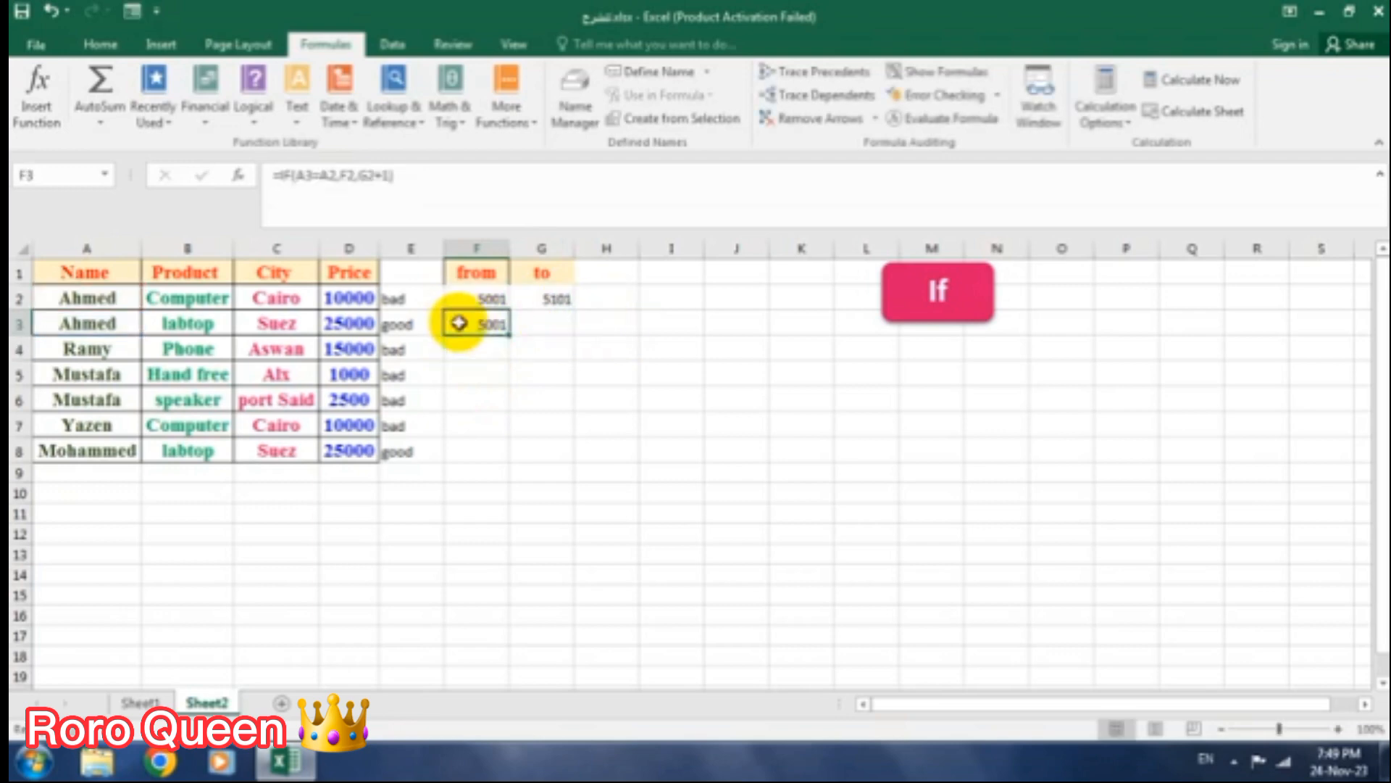
left_click(540, 286)
left_click_drag(574, 310, 578, 456)
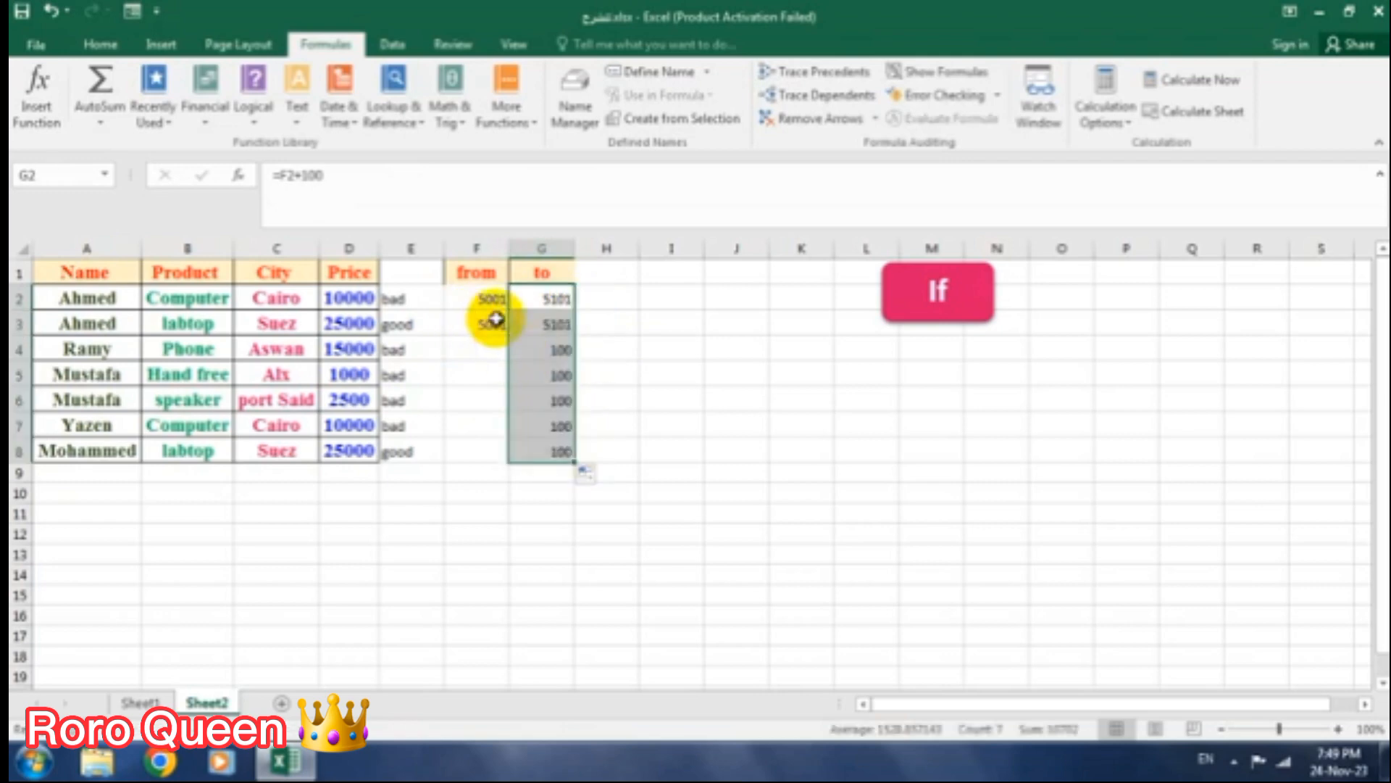
Fill the IF formula from F3 down to F8
left_click(496, 319)
left_click(480, 303)
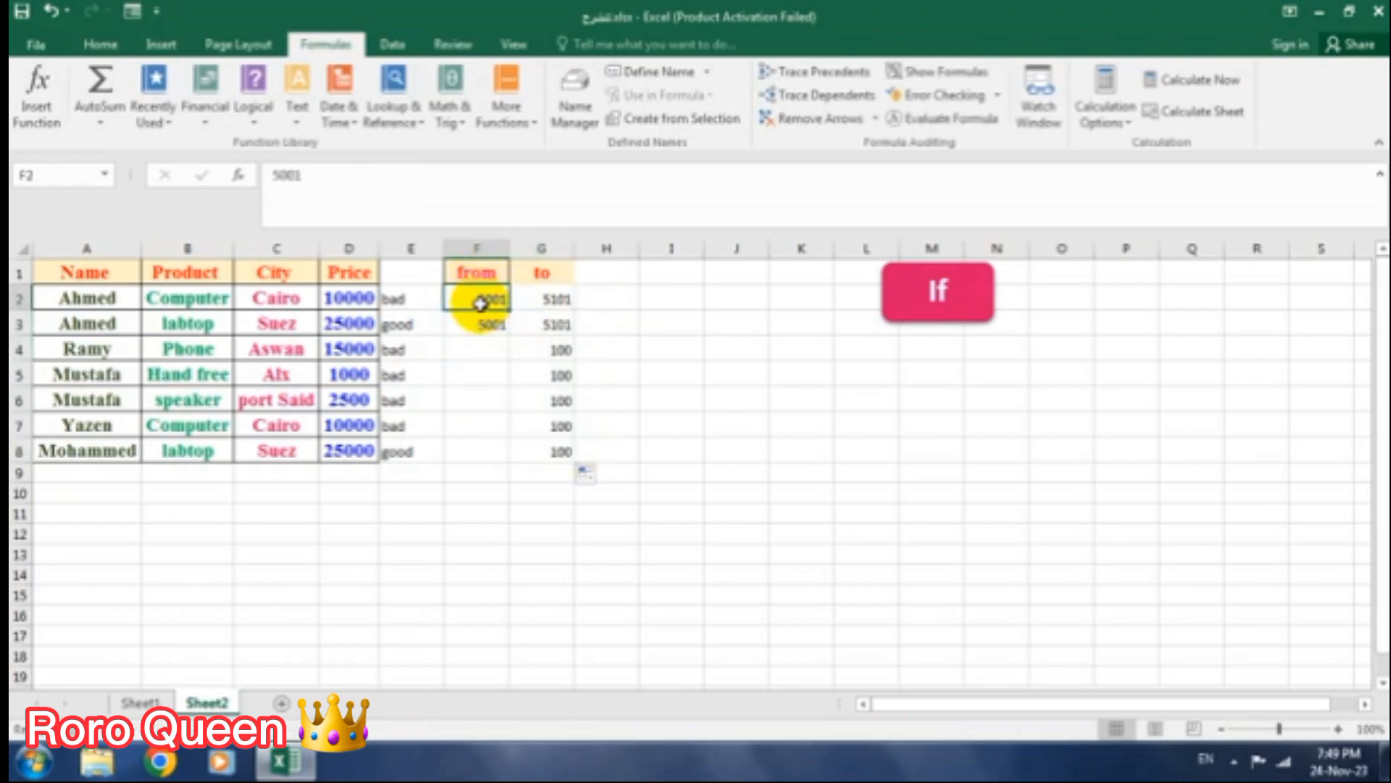
left_click(496, 326)
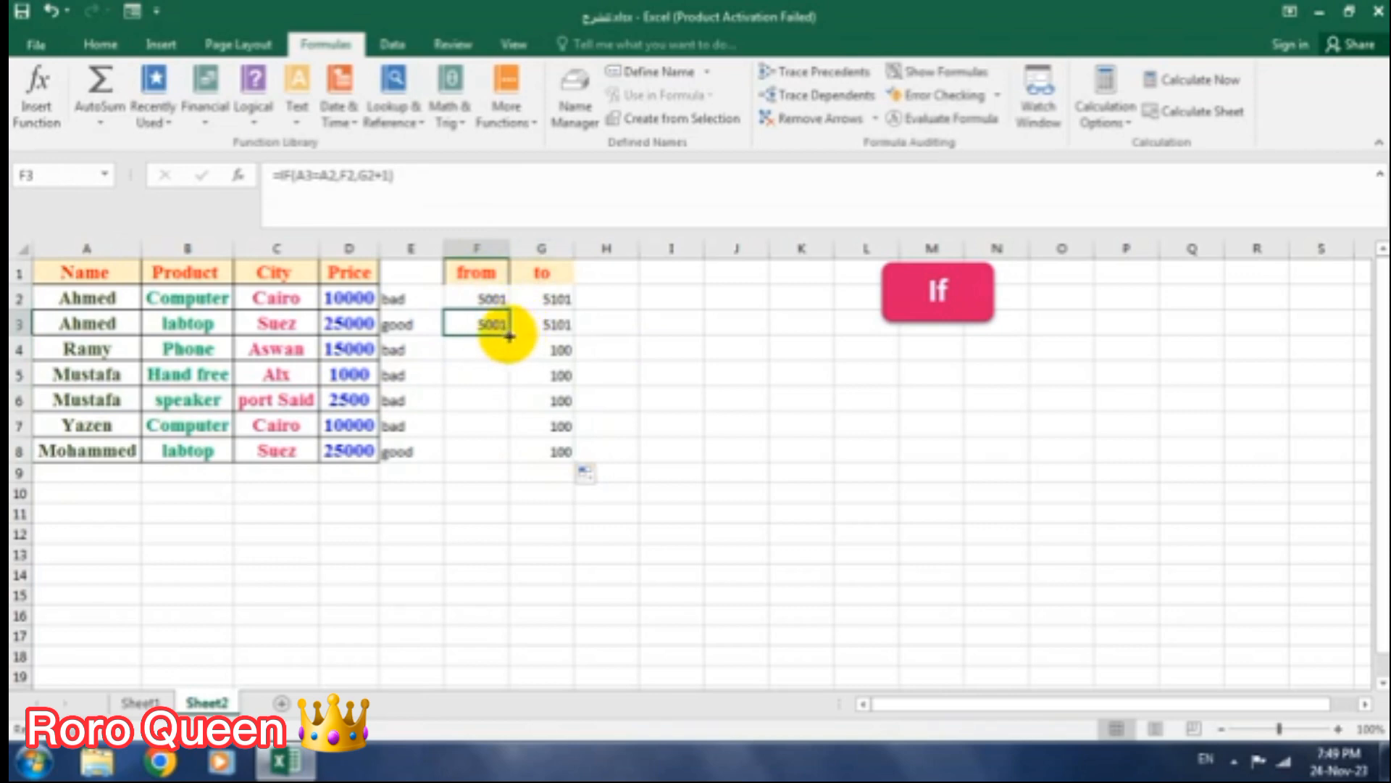
left_click_drag(509, 335, 502, 458)
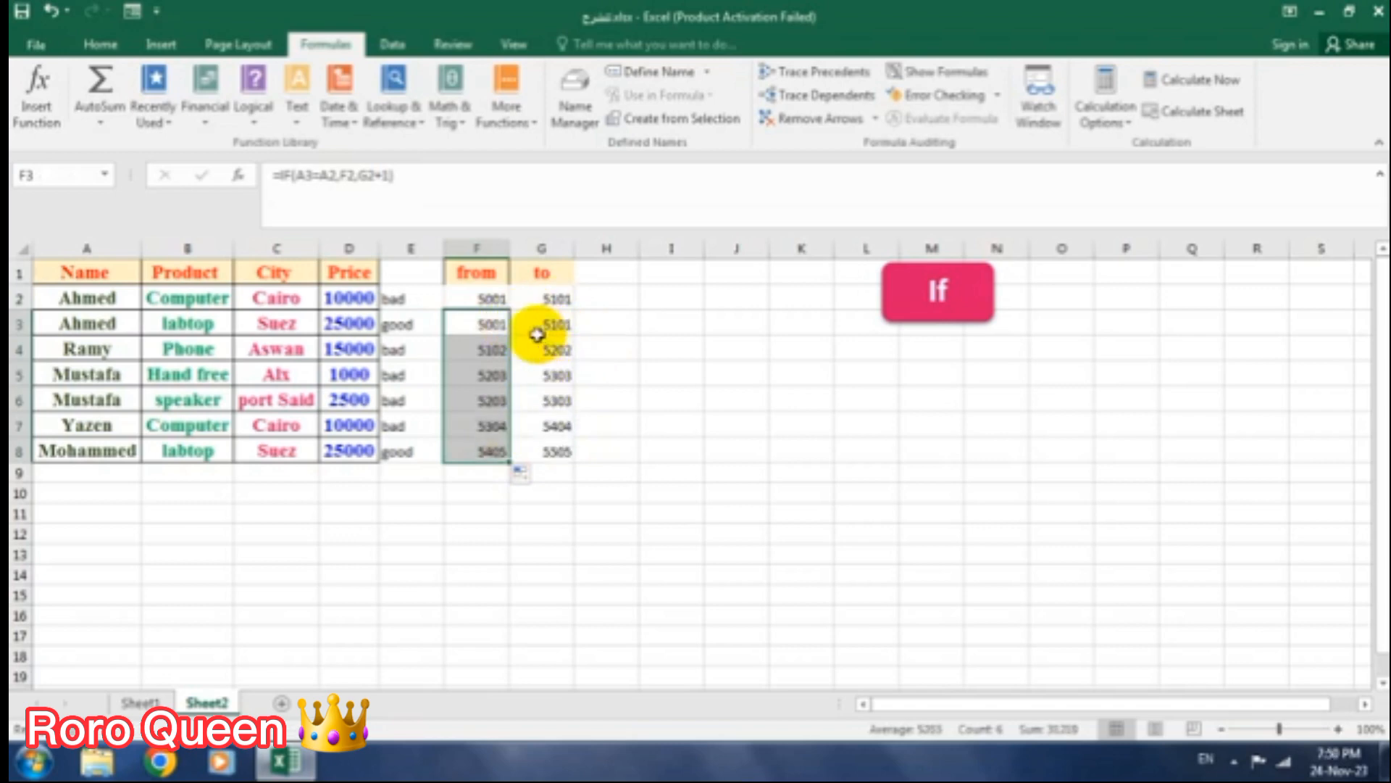
Check the from and to numbers in F2:G3 against the names in A2 and A3
left_click(484, 322)
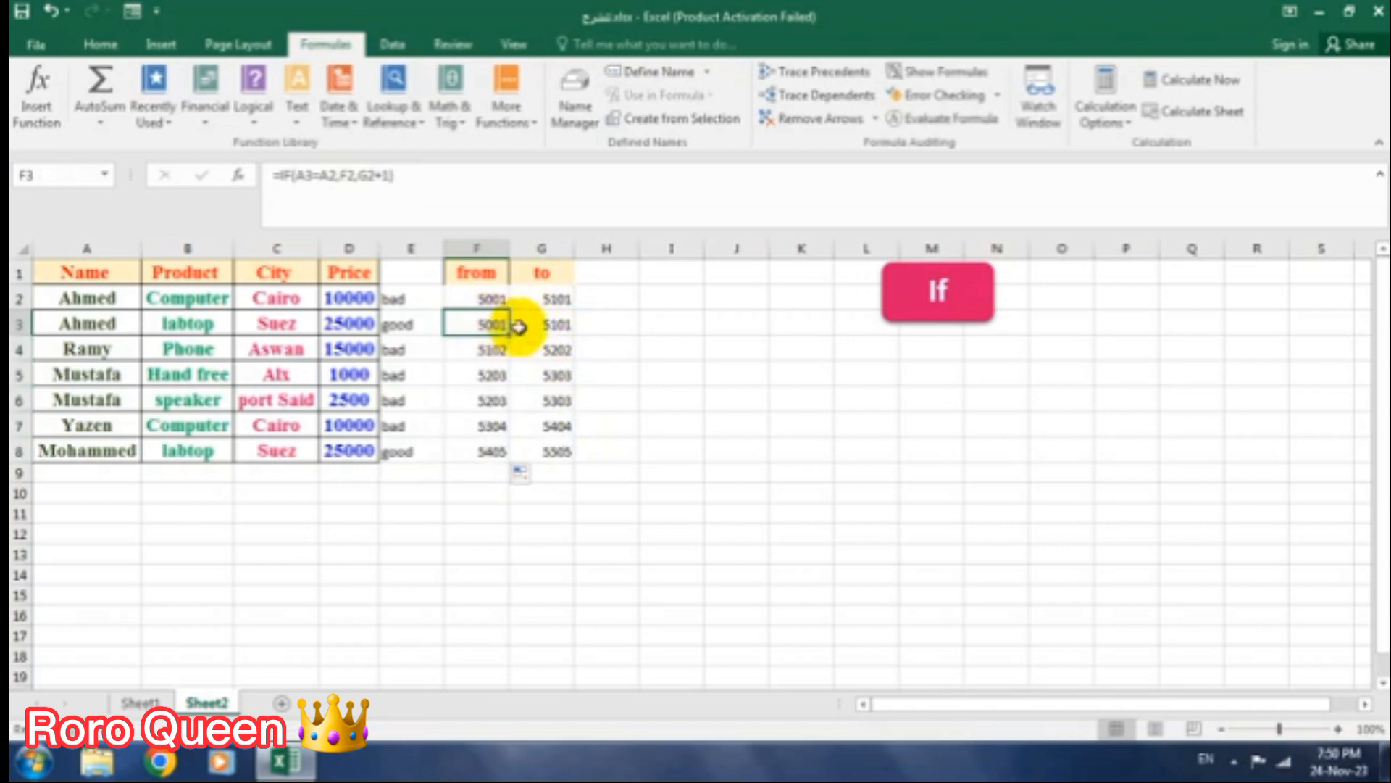
left_click(482, 349)
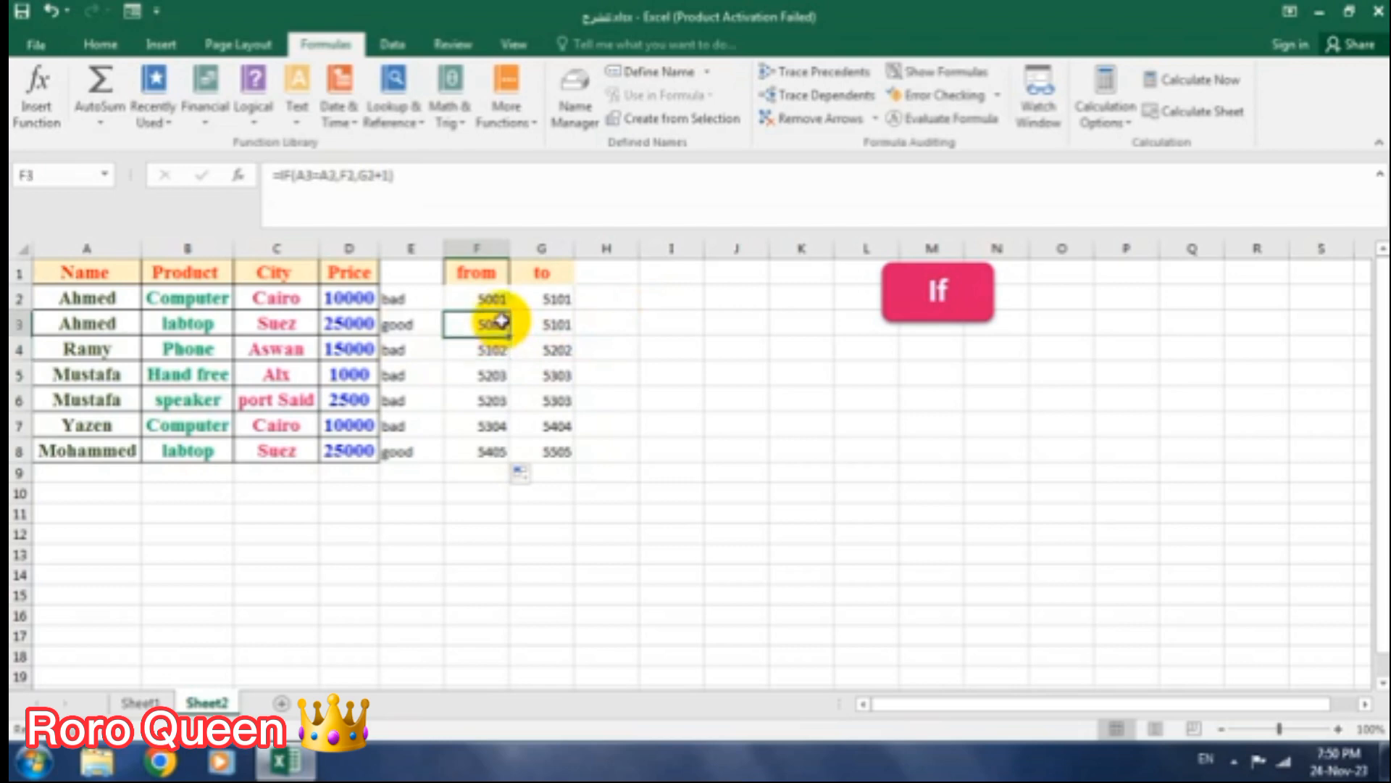
left_click(482, 299)
left_click(89, 323)
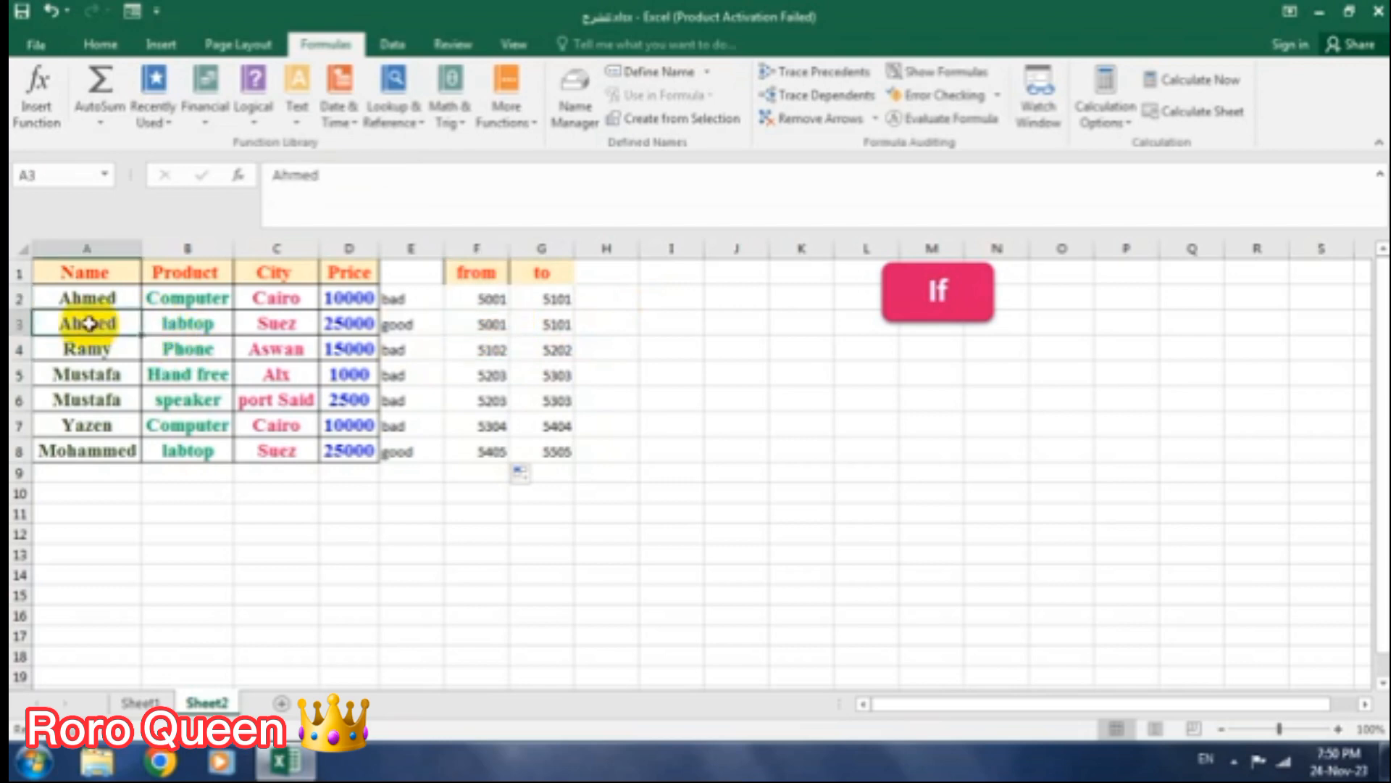
left_click(84, 294)
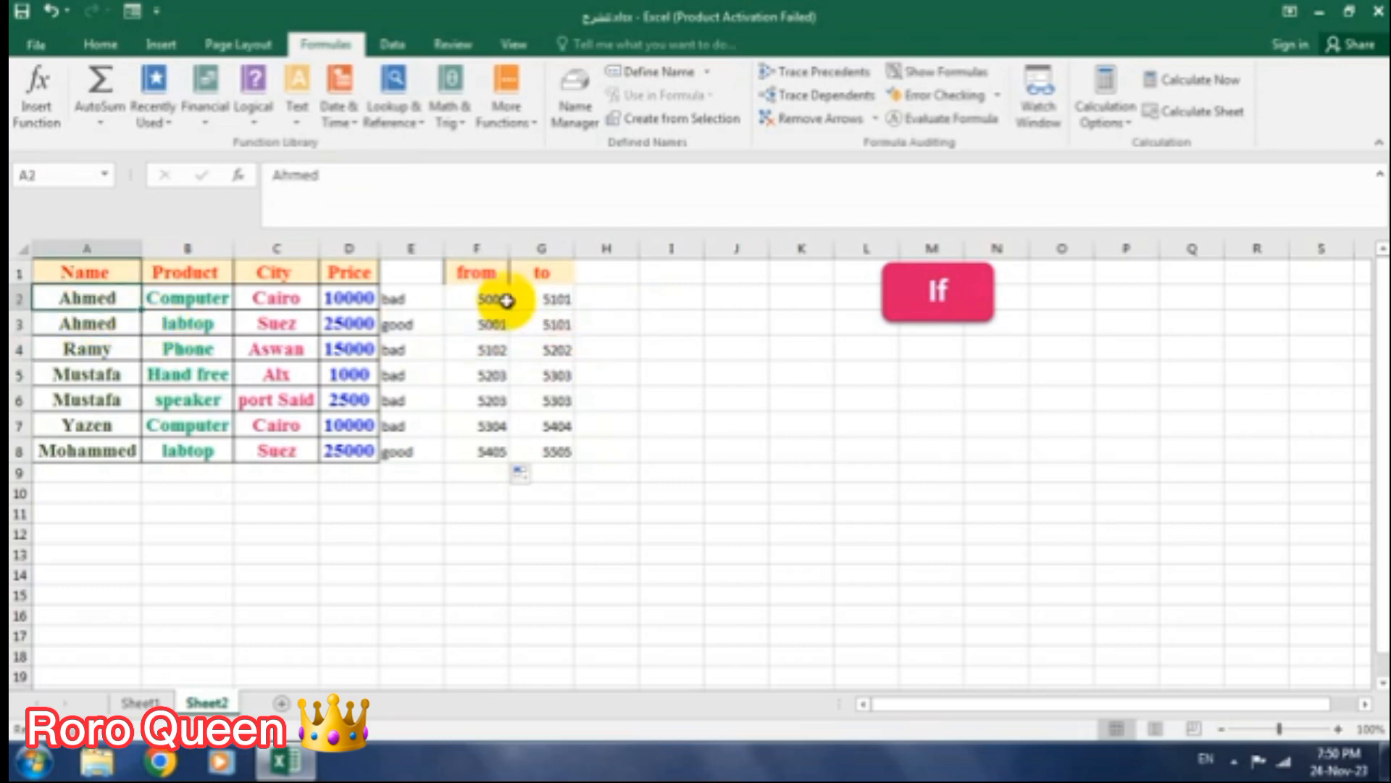
left_click_drag(497, 298, 552, 330)
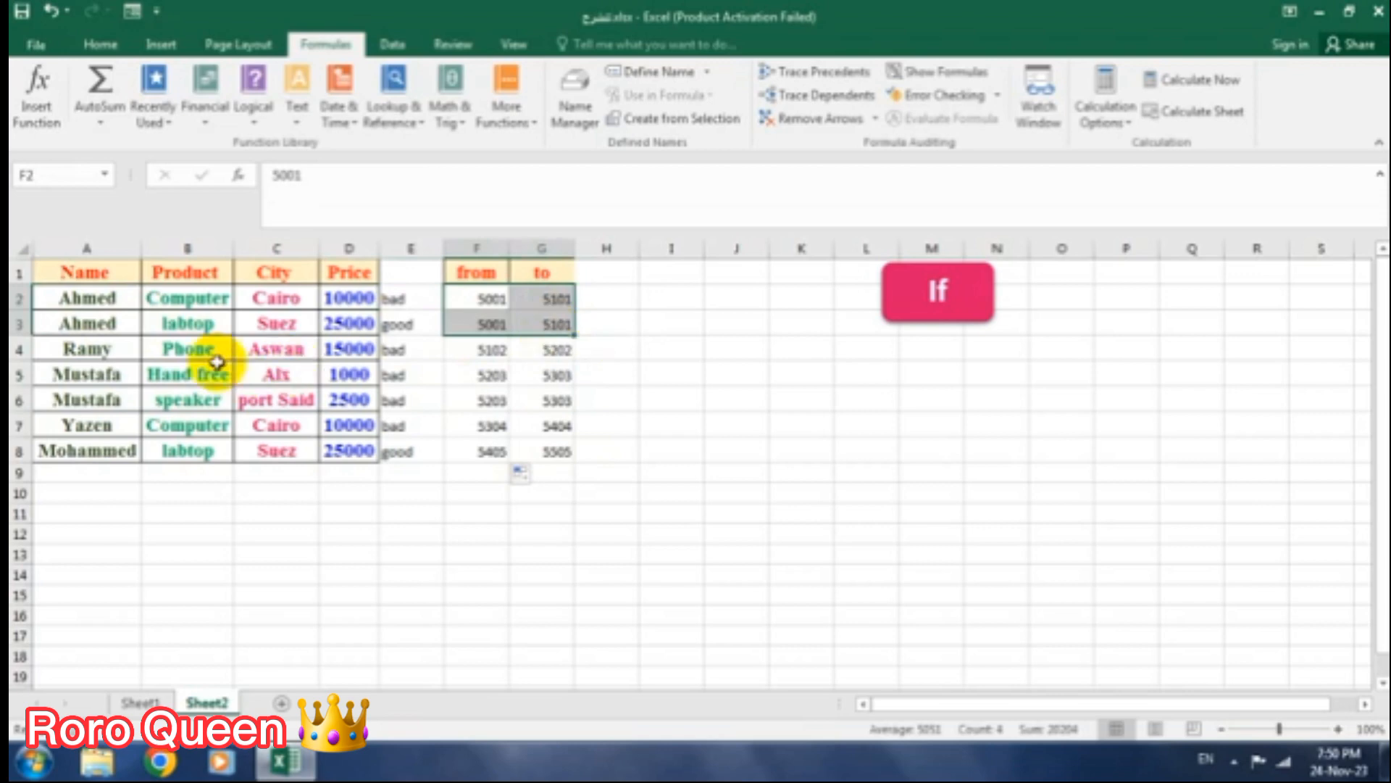
Check the from and to formulas in rows 4 and 5 against the names in A4 to A6
left_click(107, 350)
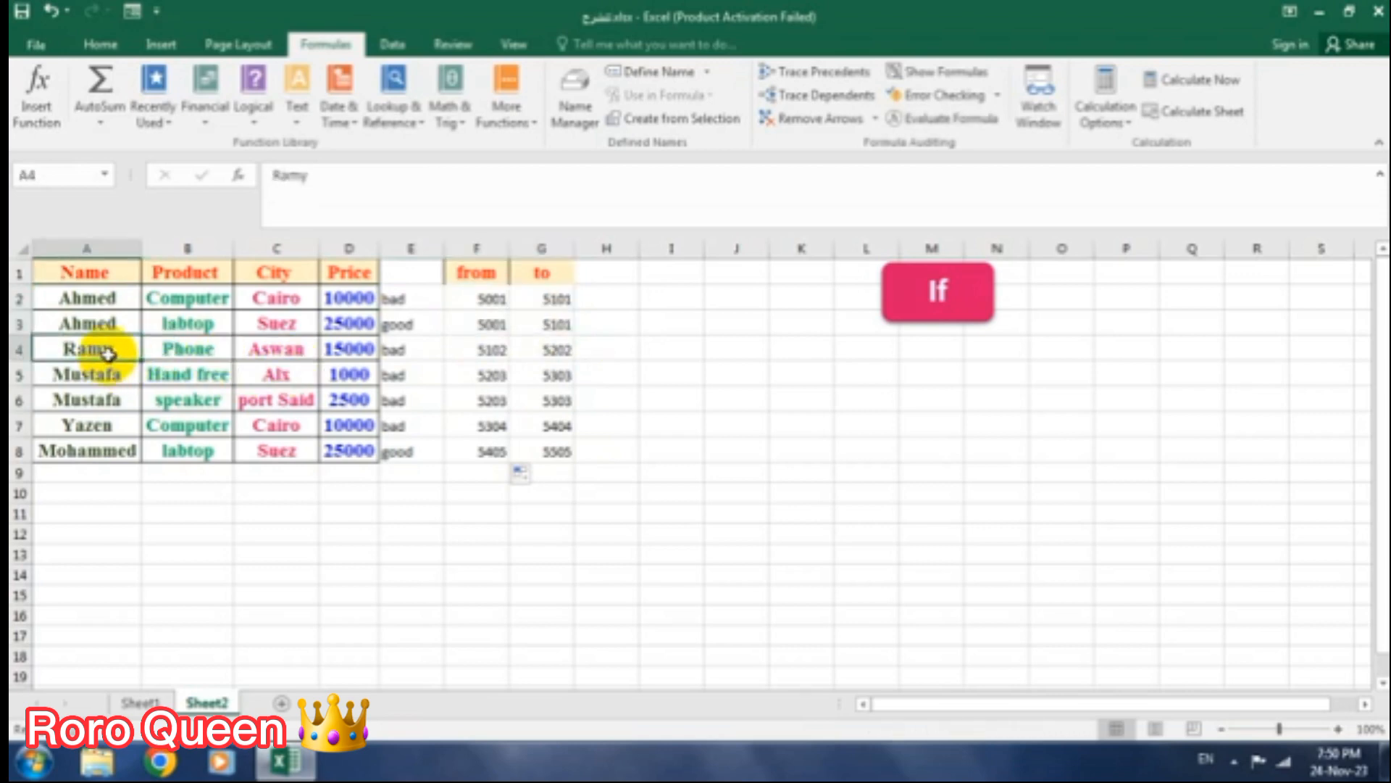
left_click(466, 355)
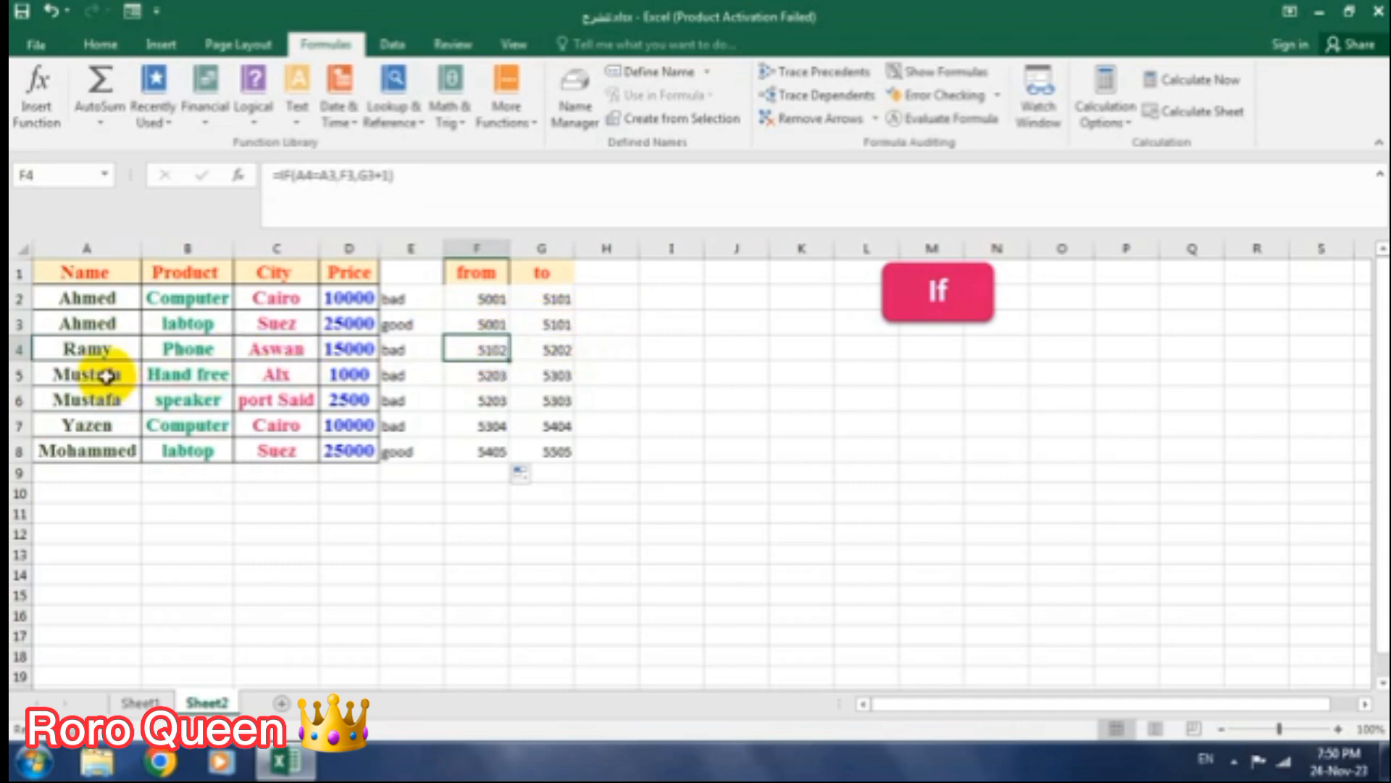
left_click(46, 369)
left_click(476, 370)
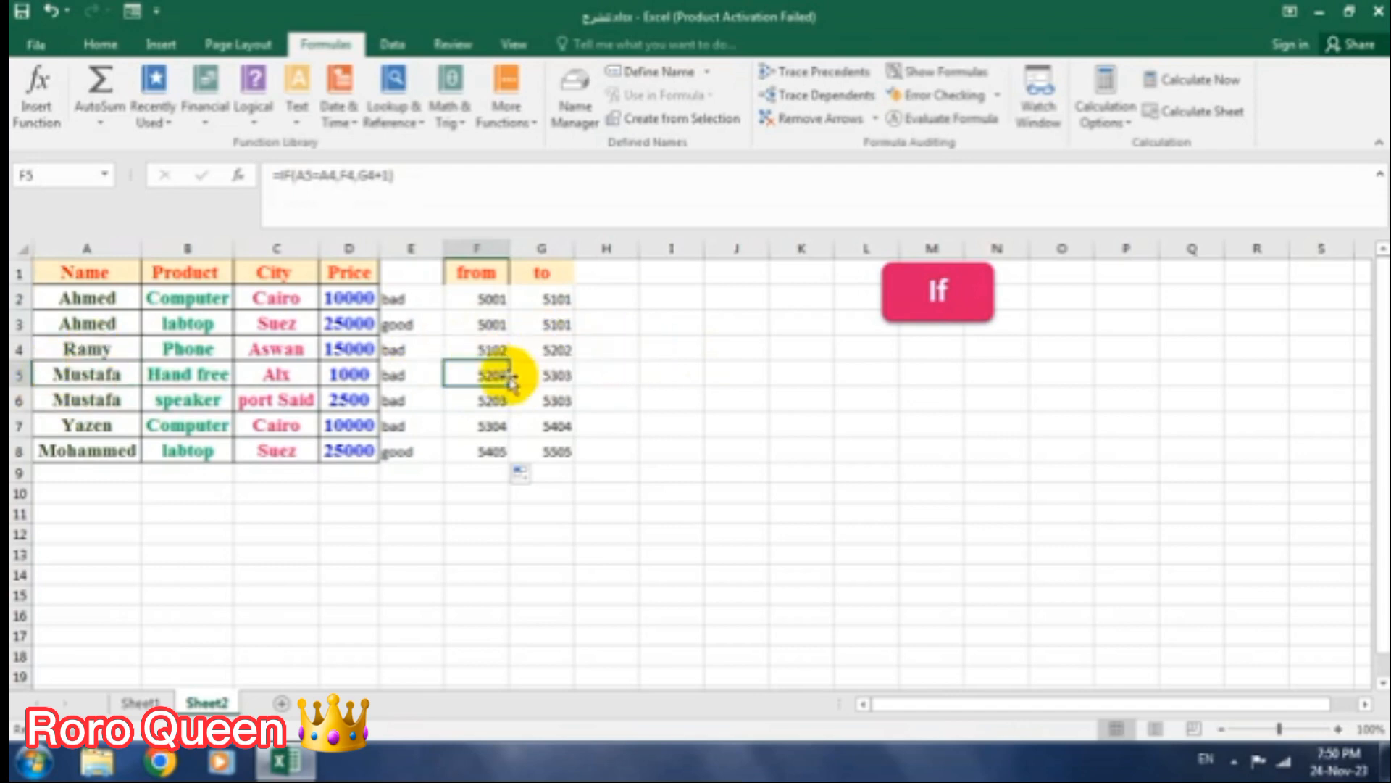
left_click(73, 377)
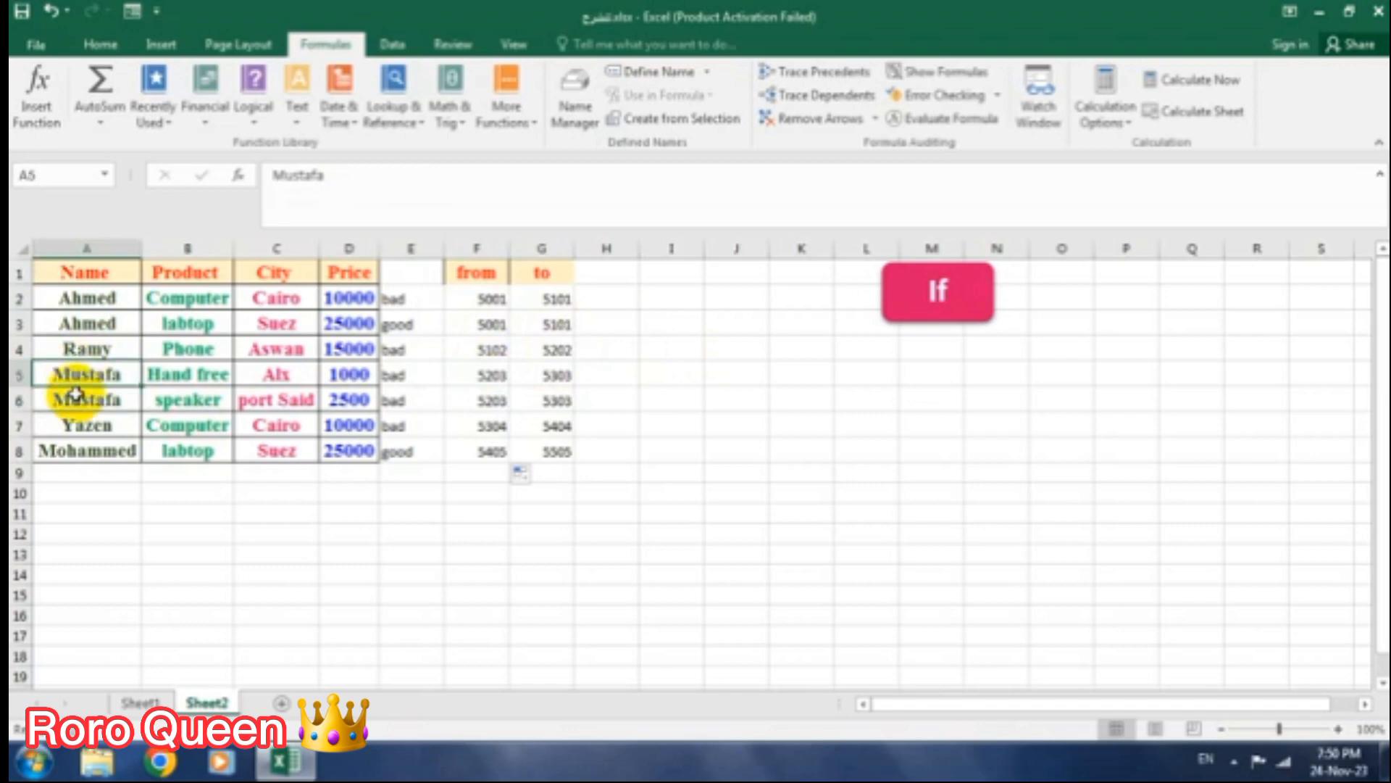
left_click(75, 399)
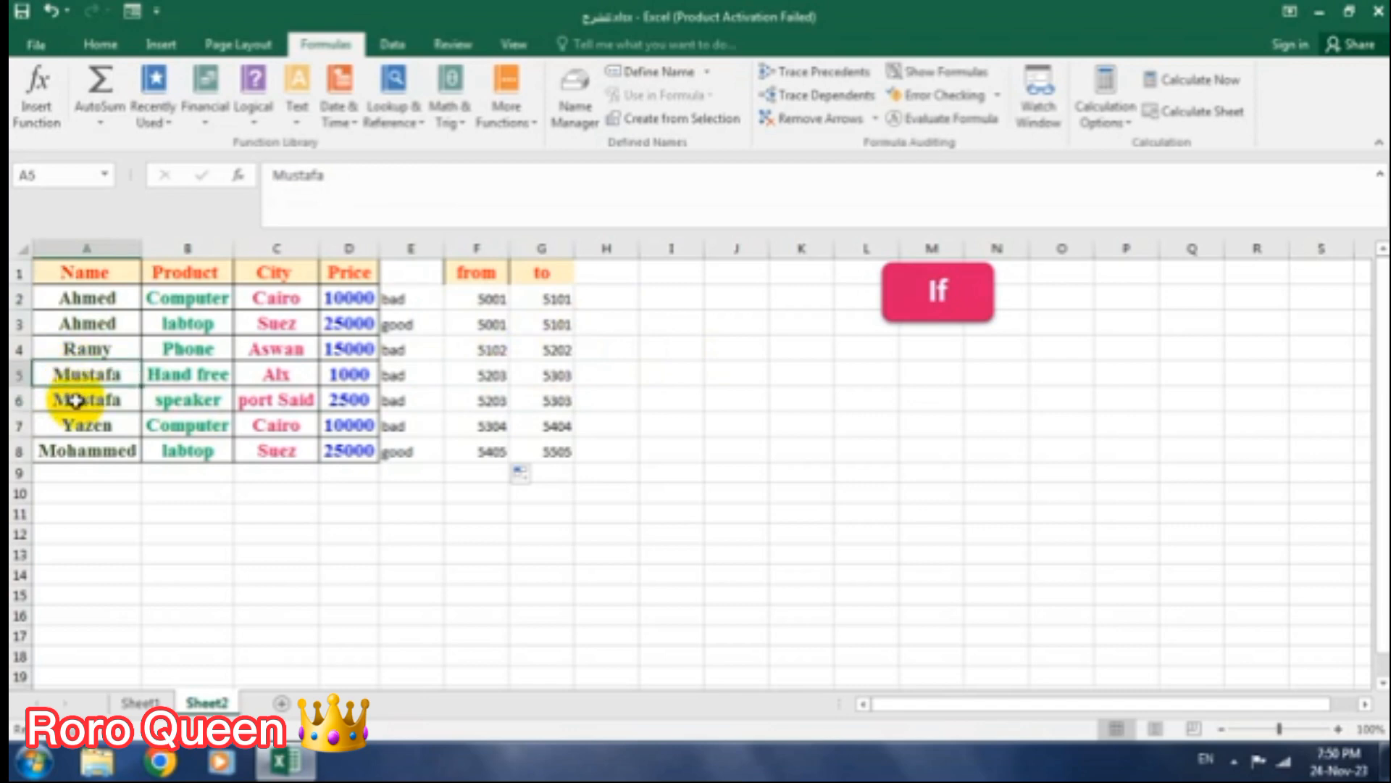
left_click(482, 375)
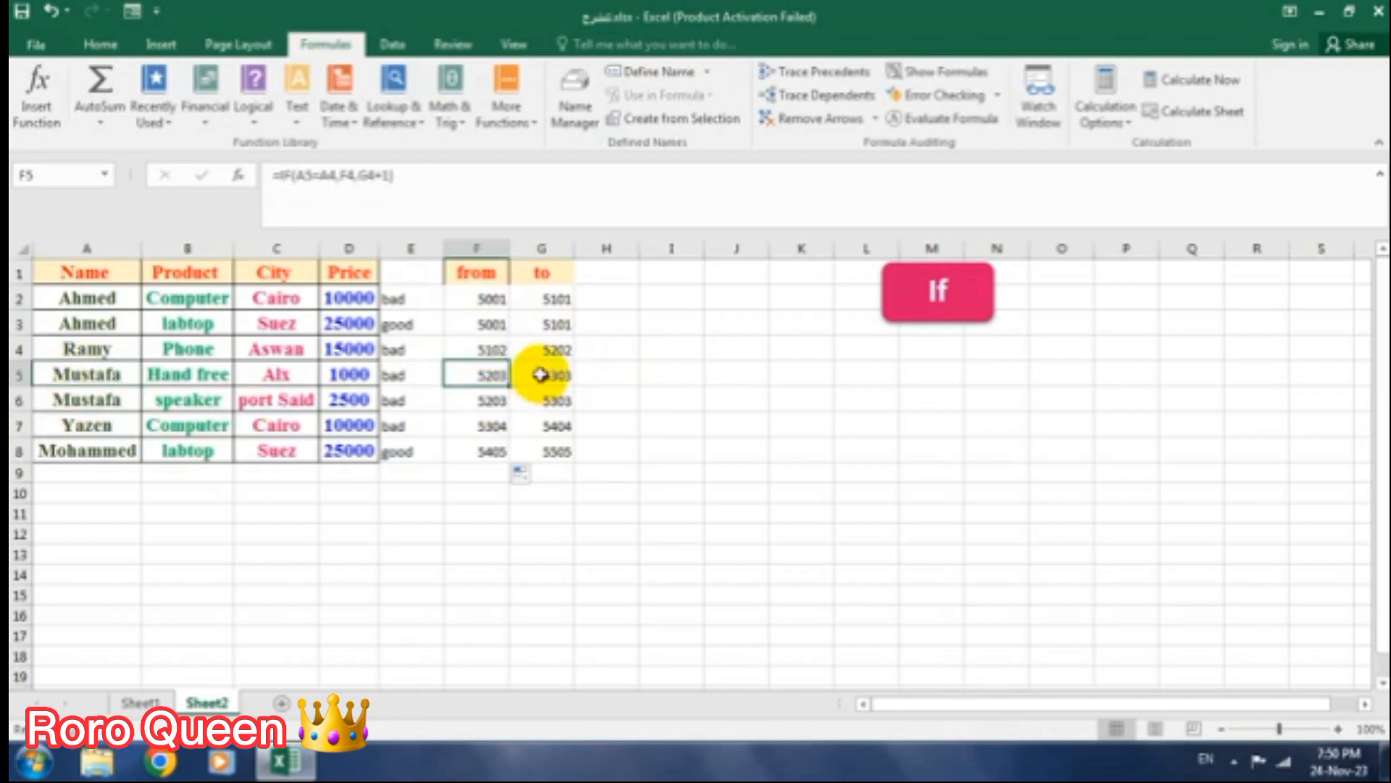
left_click(516, 375)
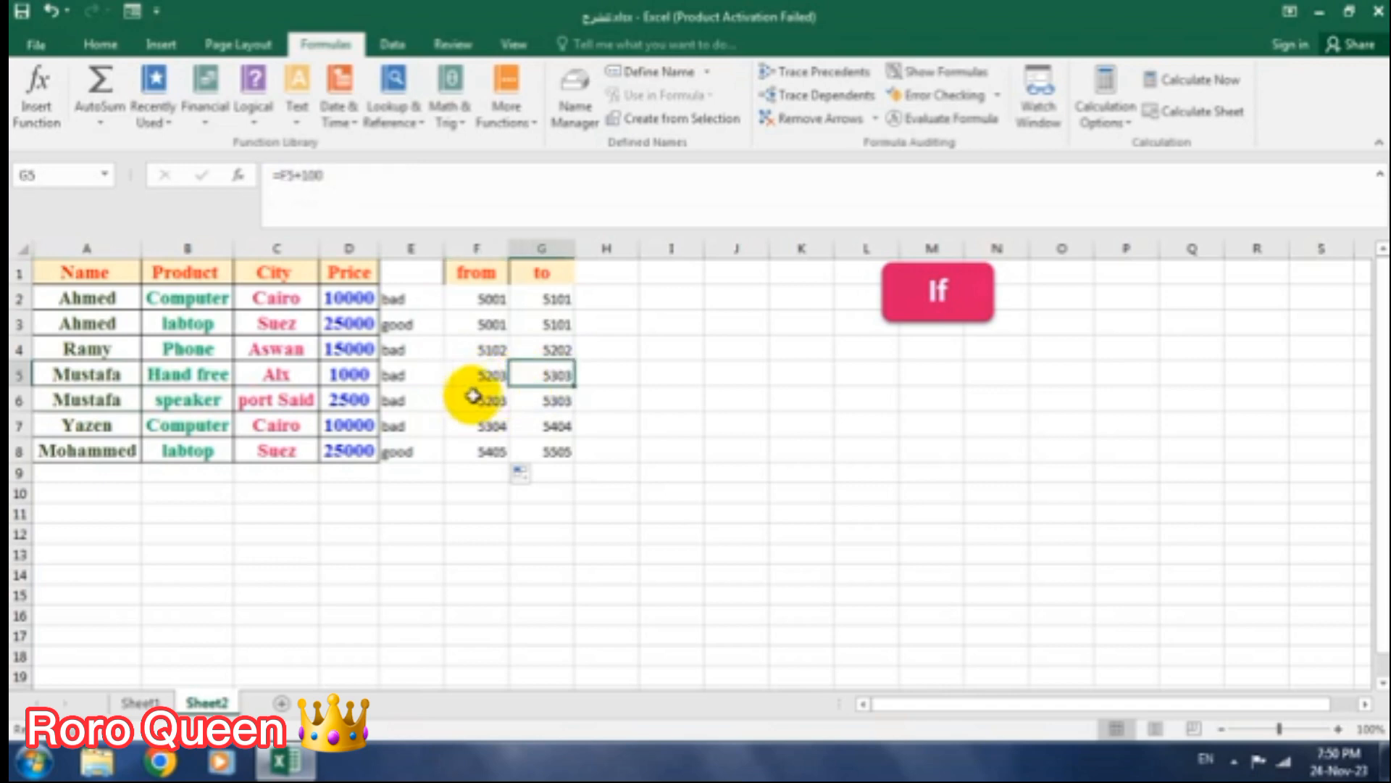